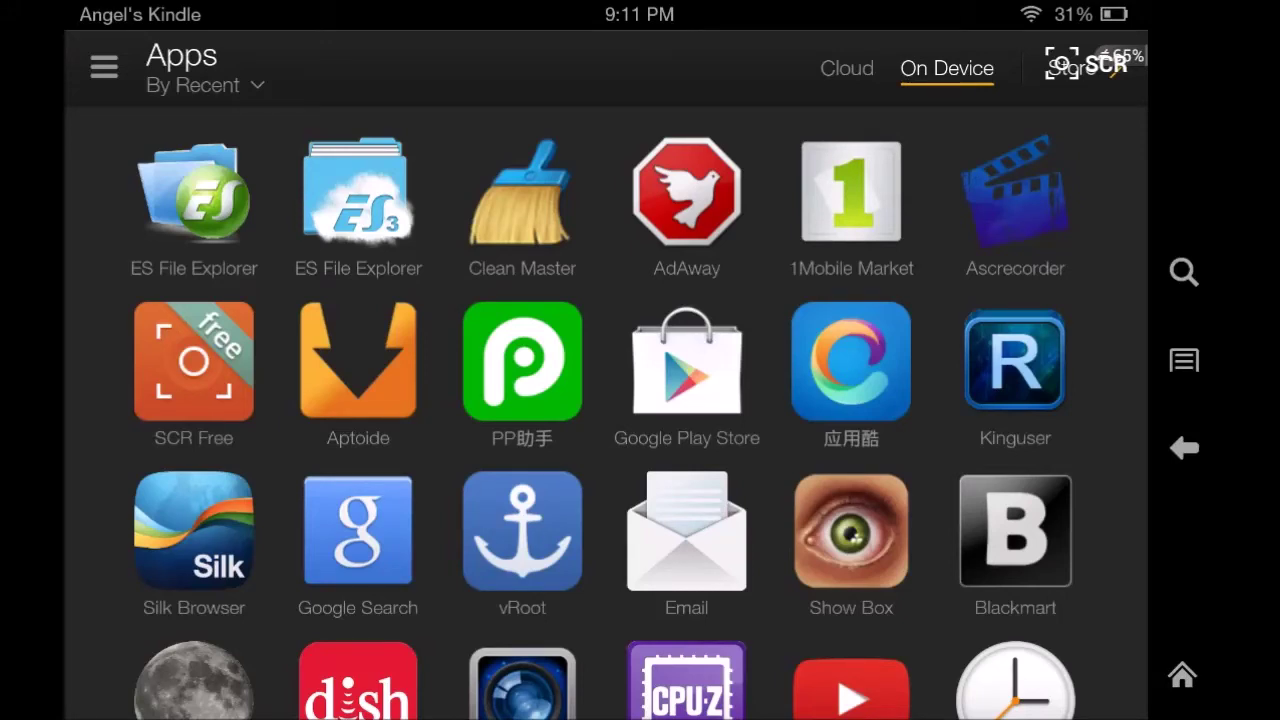
Step: Check the Device page in Fire OS Settings from quick settings, then return to the apps
scroll(600, 400, "down", 2)
scroll(600, 400, "up", 1)
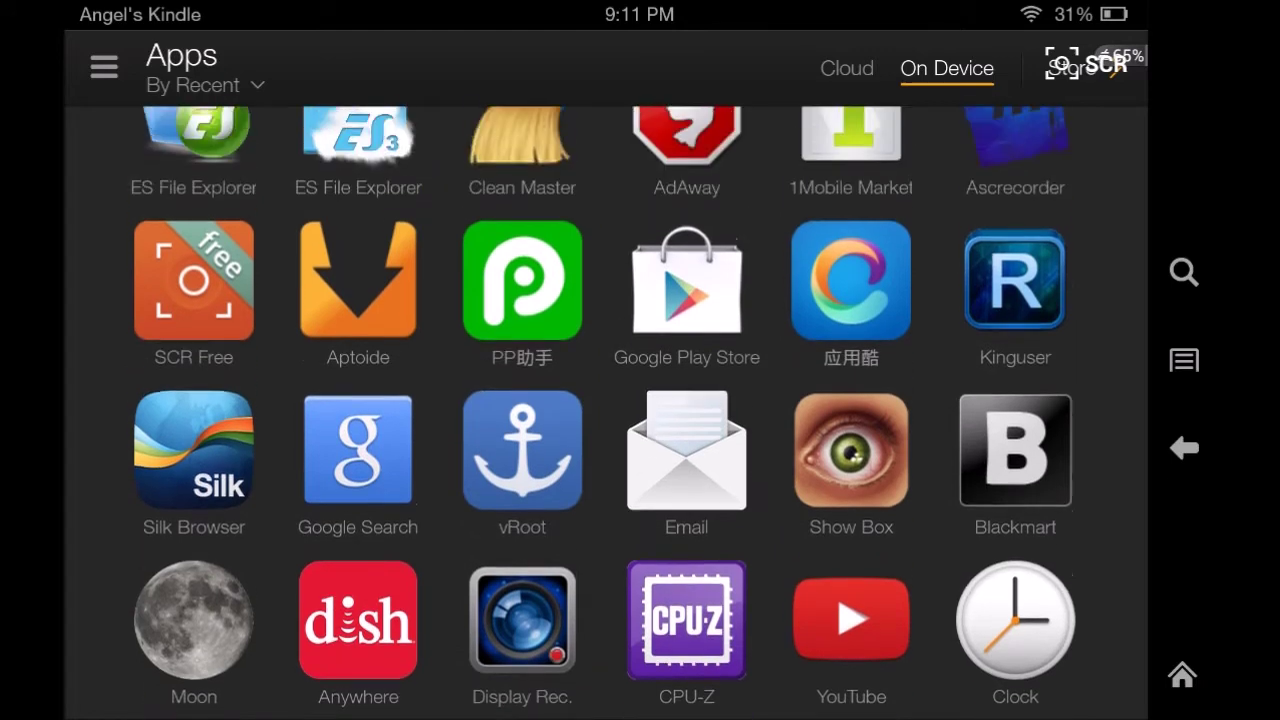
mouse_move(640, 10)
left_mouse_down()
mouse_move(640, 700)
mouse_move(640, 380)
left_mouse_up()
scroll(603, 413, "up", 2)
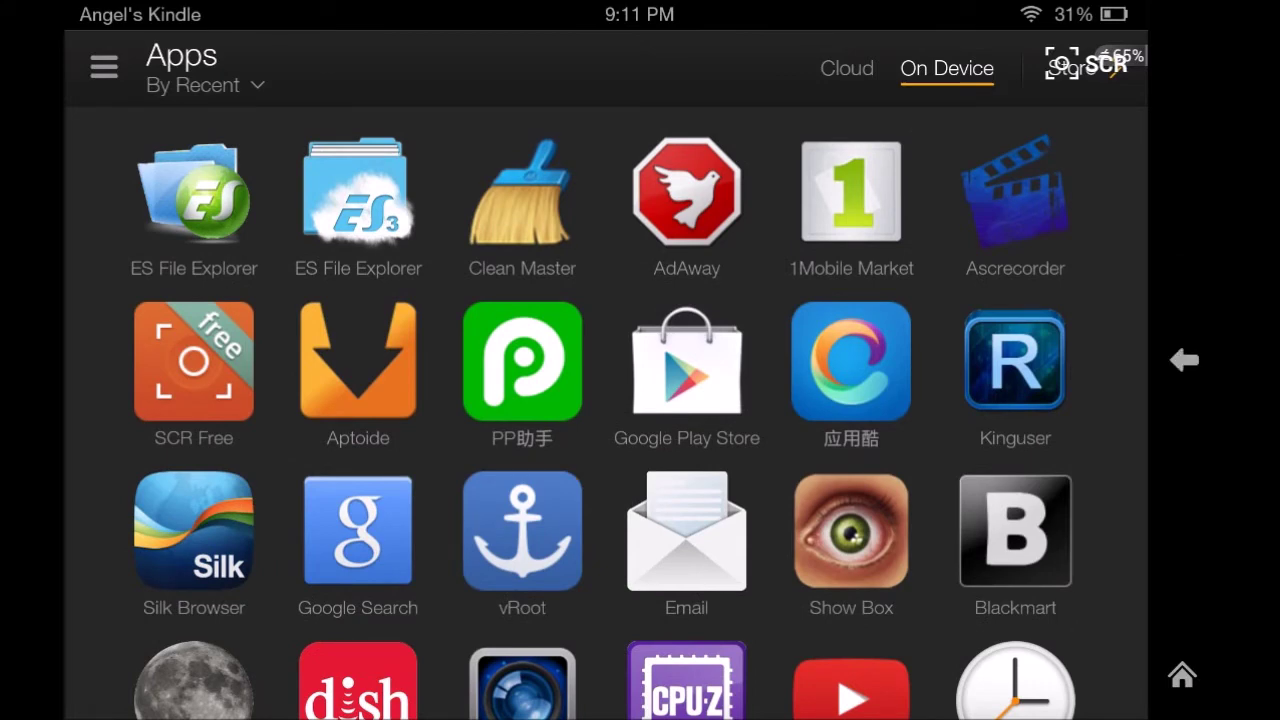
left_click_drag(640, 20, 640, 700)
left_click(1055, 95)
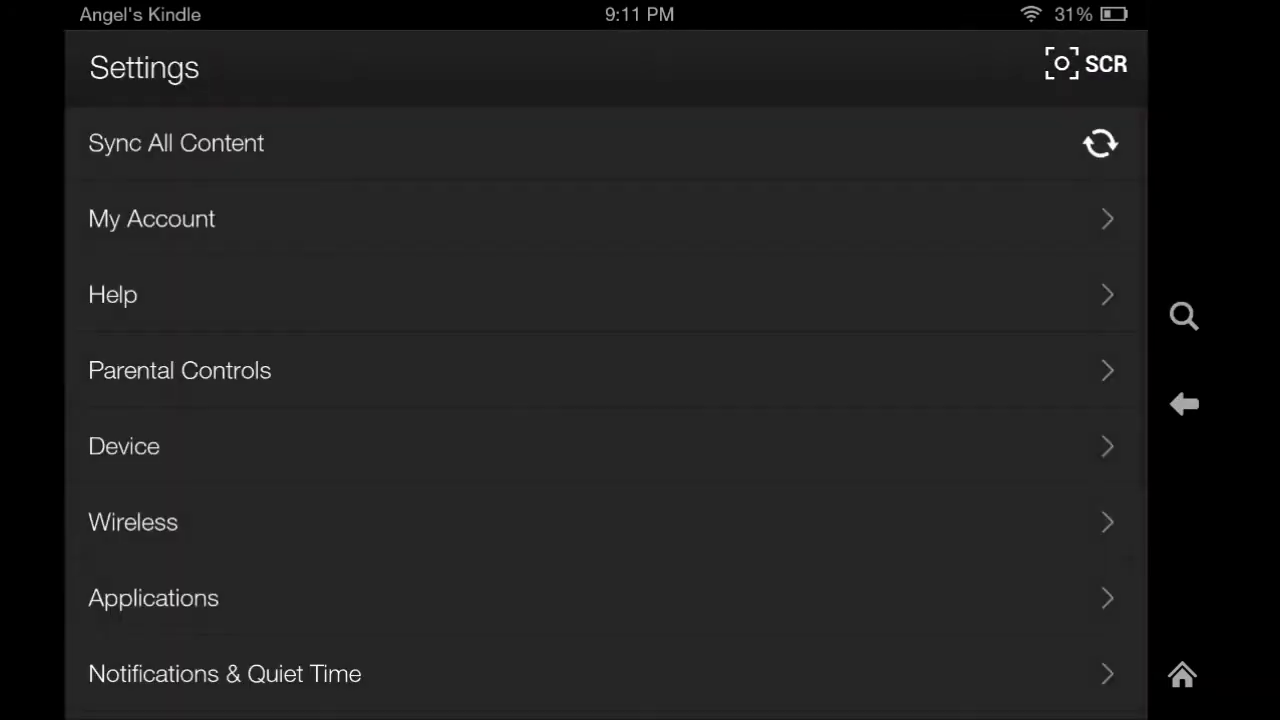
scroll(600, 400, "down", 3)
left_click(124, 268)
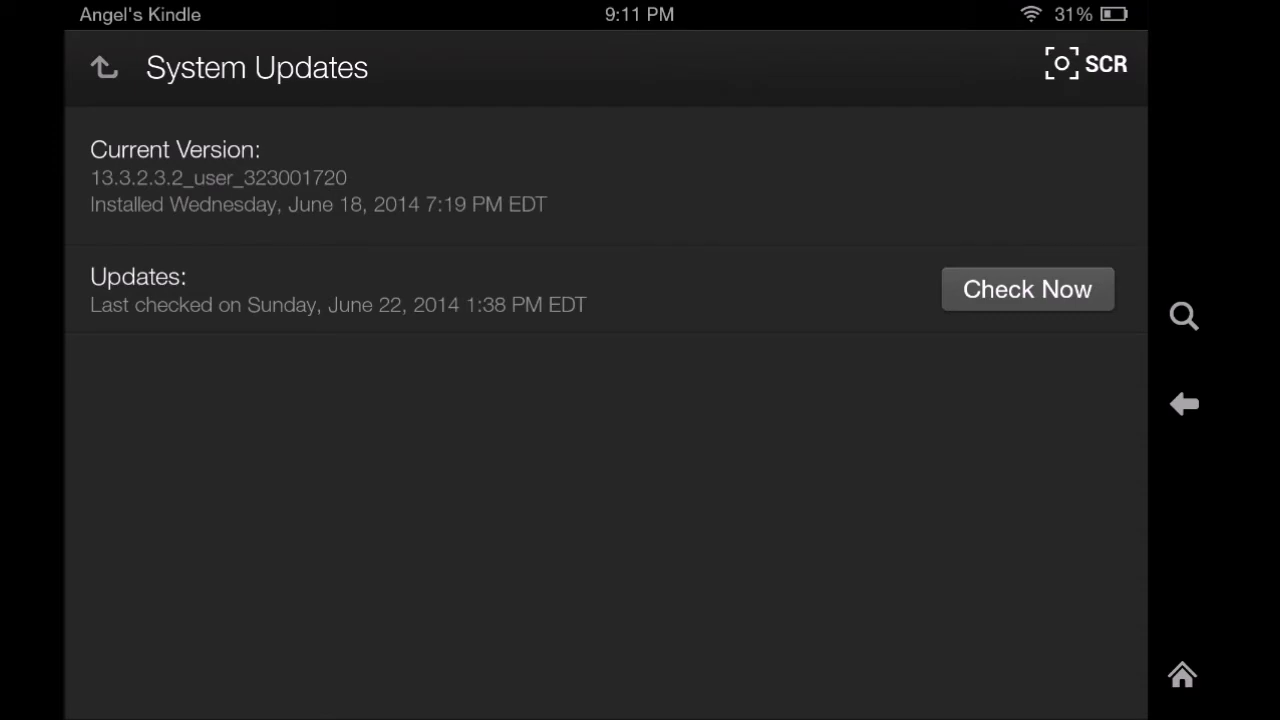
left_click(1184, 403)
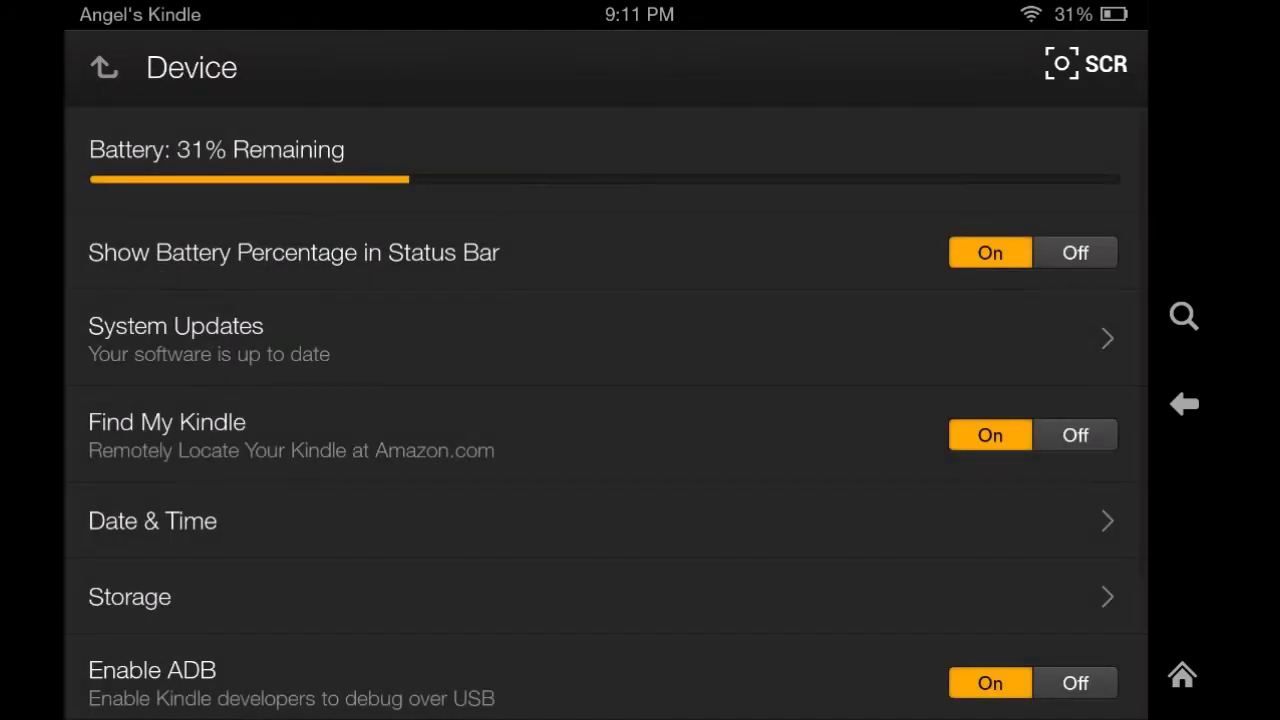
left_click(1184, 403)
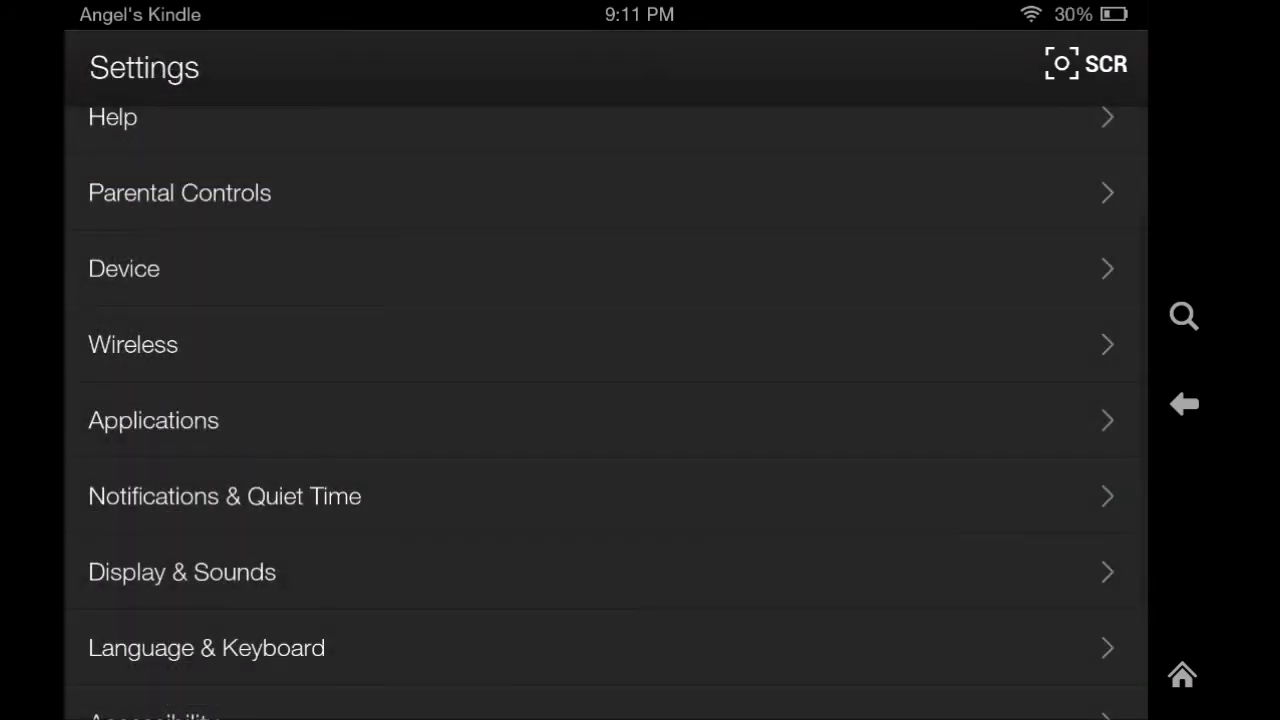
left_click(1184, 403)
Step: Scroll the Apps grid to find Root Explorer and launch it on /storage/emulated/0
scroll(600, 450, "down", 2)
scroll(600, 450, "up", 3)
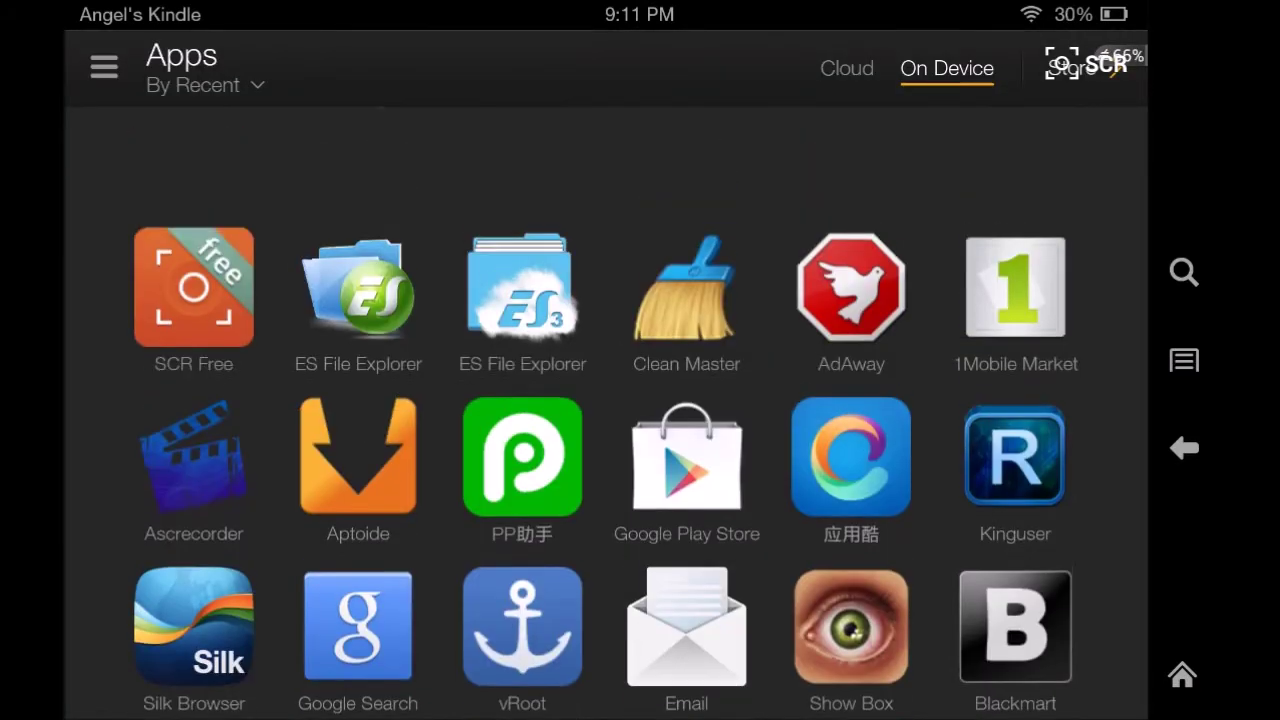
scroll(606, 450, "down", 2)
scroll(606, 413, "down", 1)
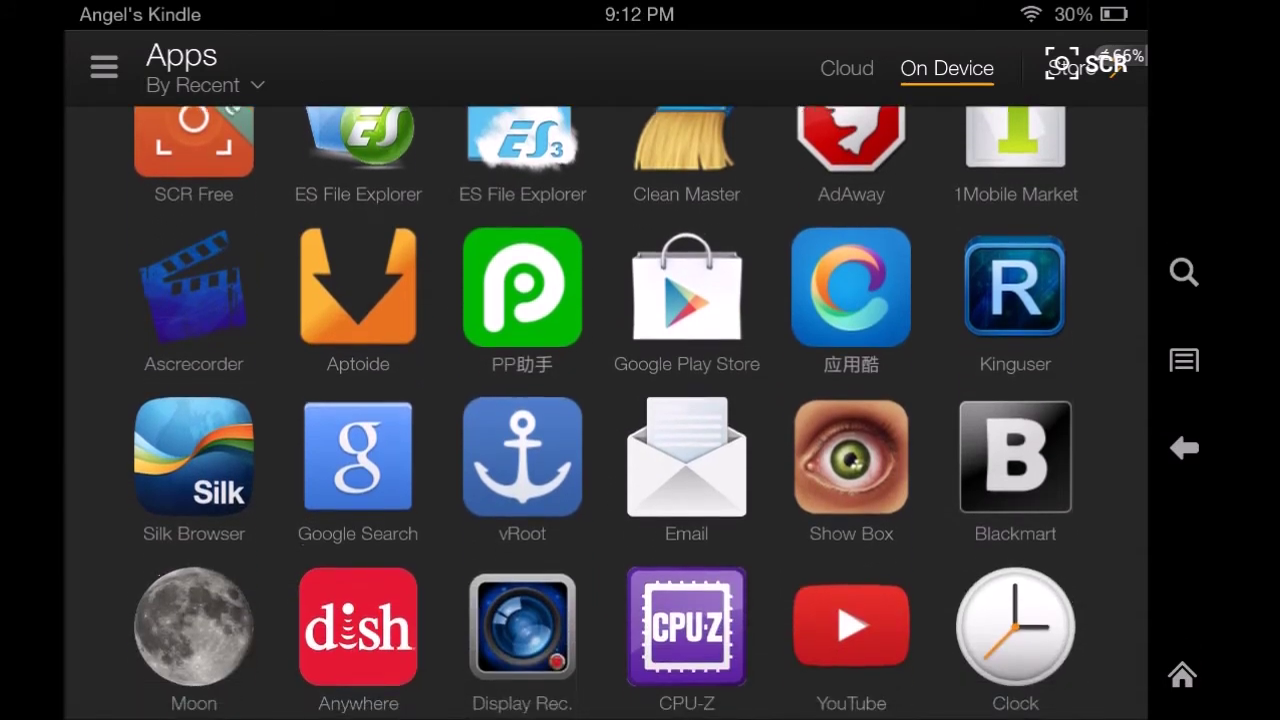
scroll(606, 413, "up", 1)
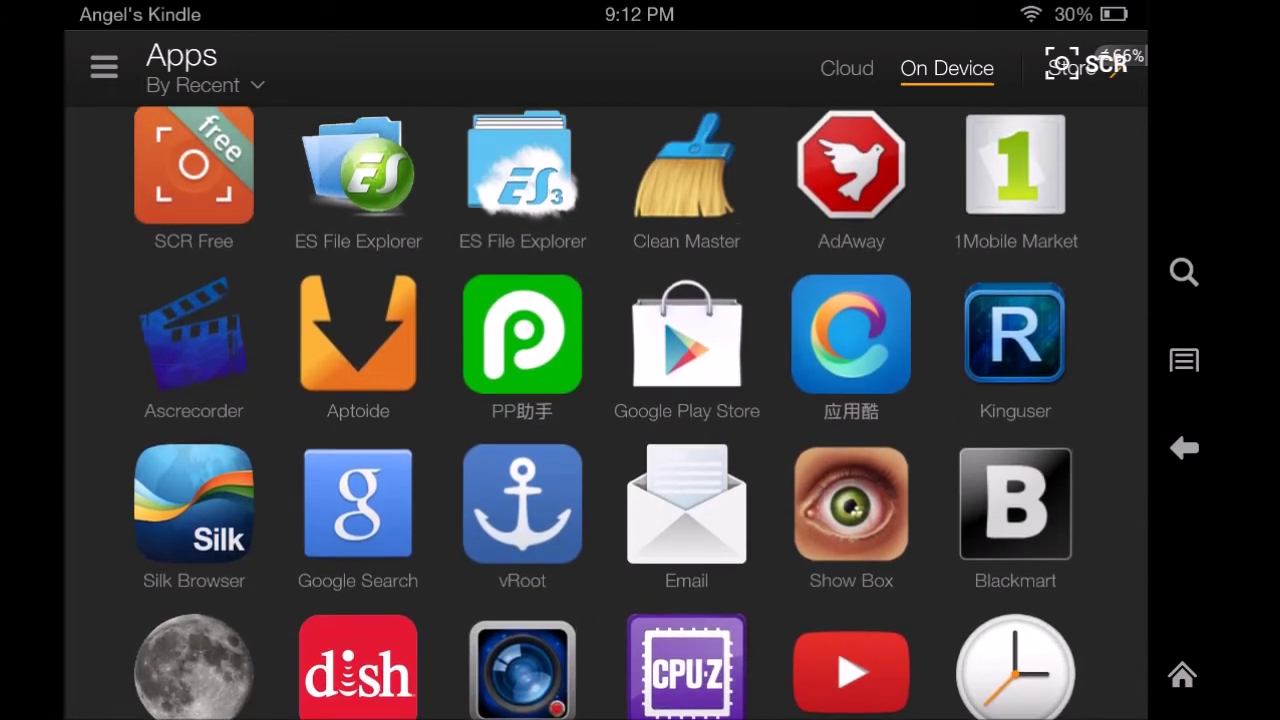
scroll(606, 413, "down", 5)
scroll(606, 413, "up", 4)
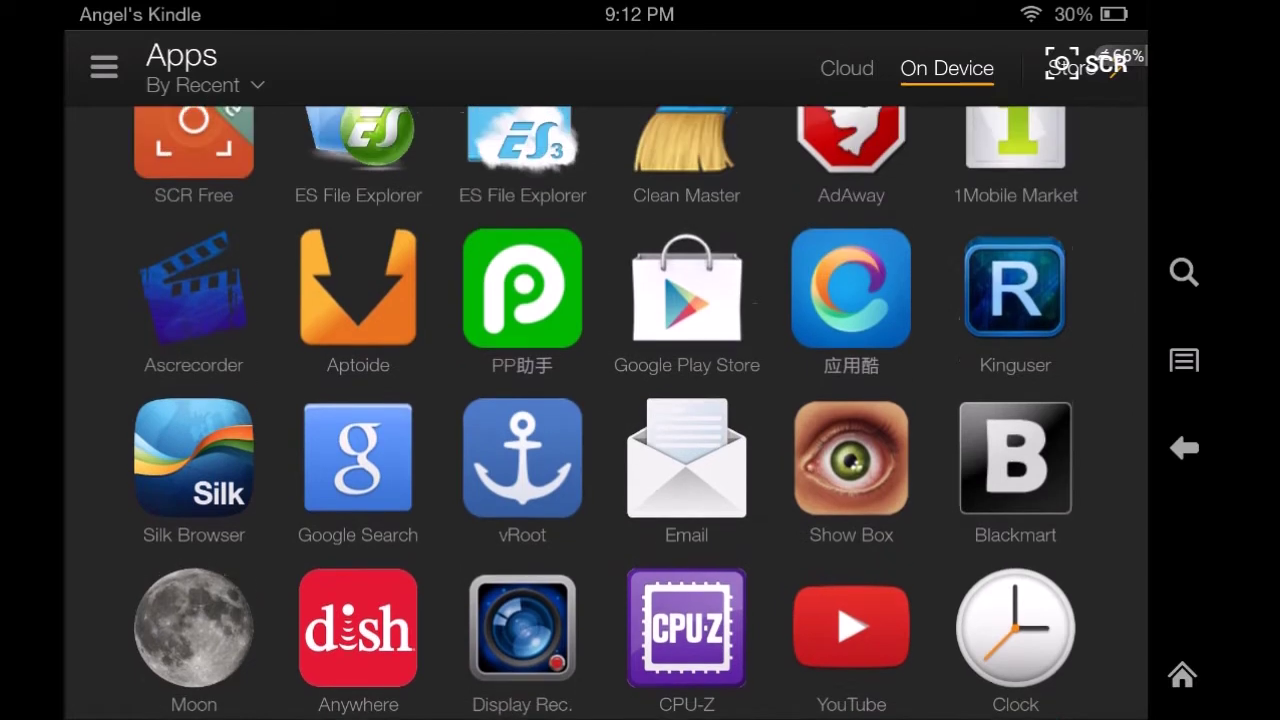
scroll(606, 413, "up", 1)
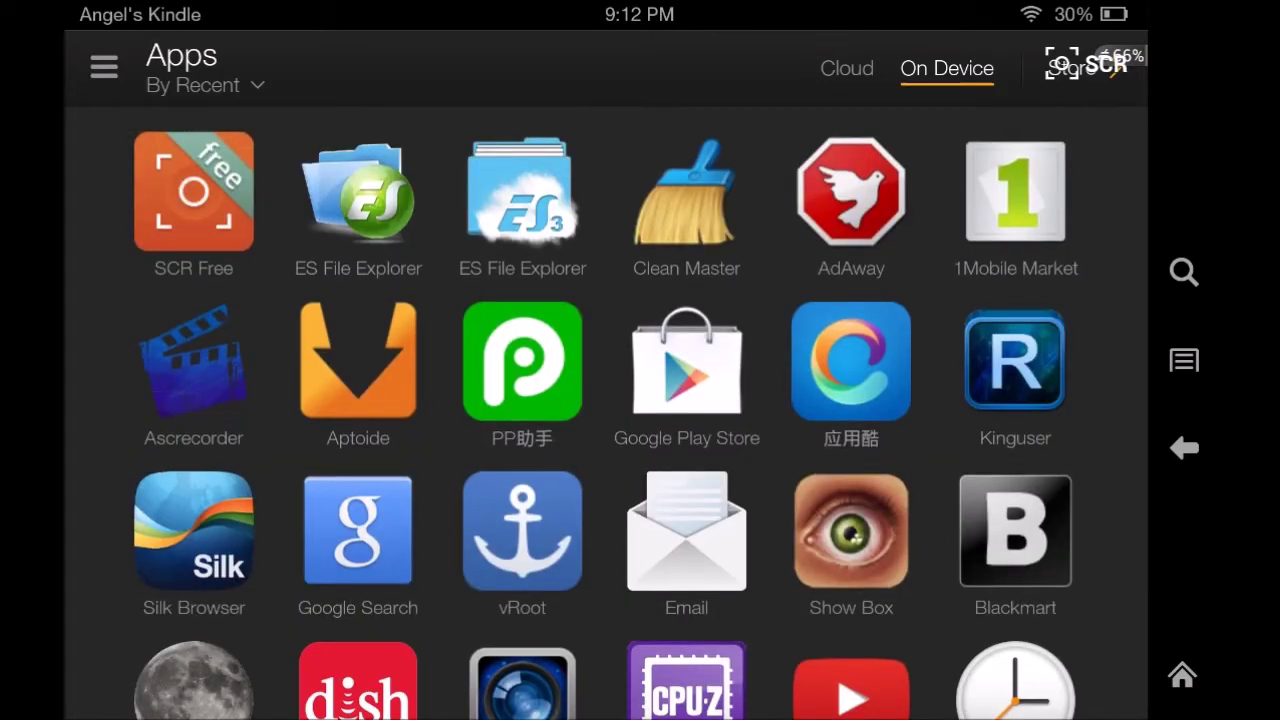
scroll(606, 413, "down", 1)
scroll(606, 413, "up", 1)
scroll(606, 413, "down", 2)
scroll(606, 413, "down", 1)
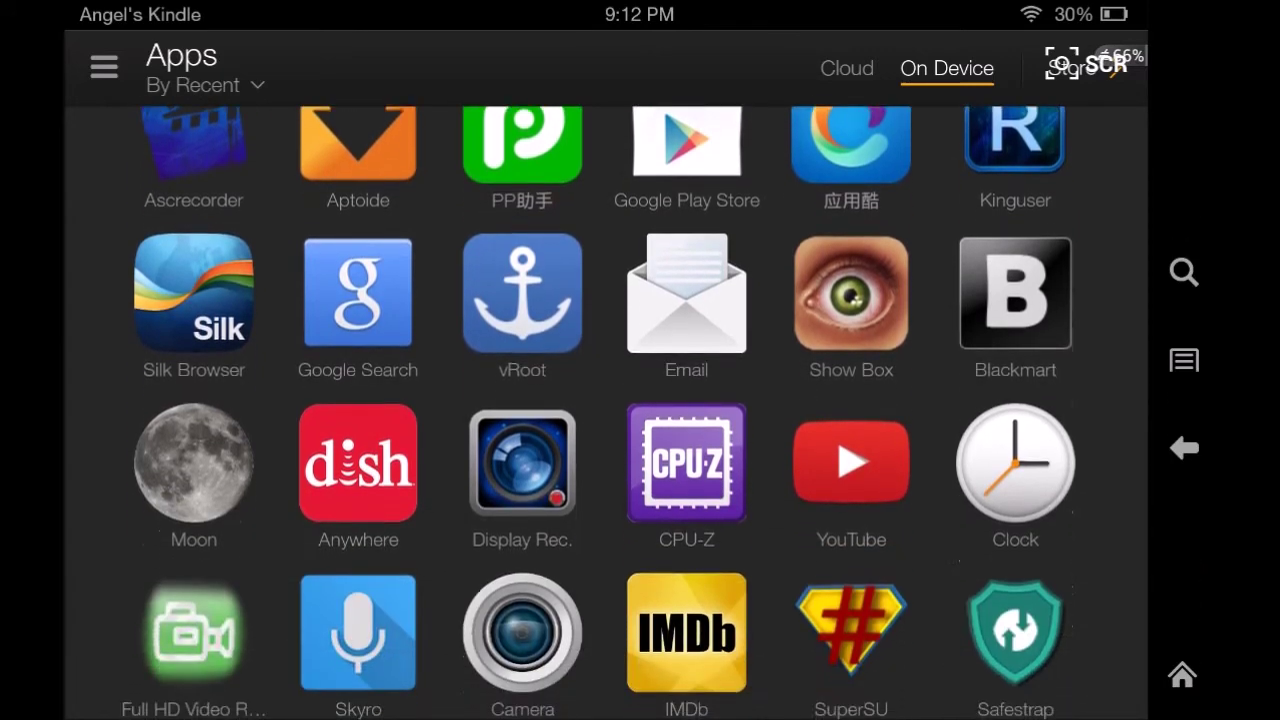
scroll(606, 413, "down", 1)
scroll(606, 413, "down", 1)
scroll(606, 413, "down", 3)
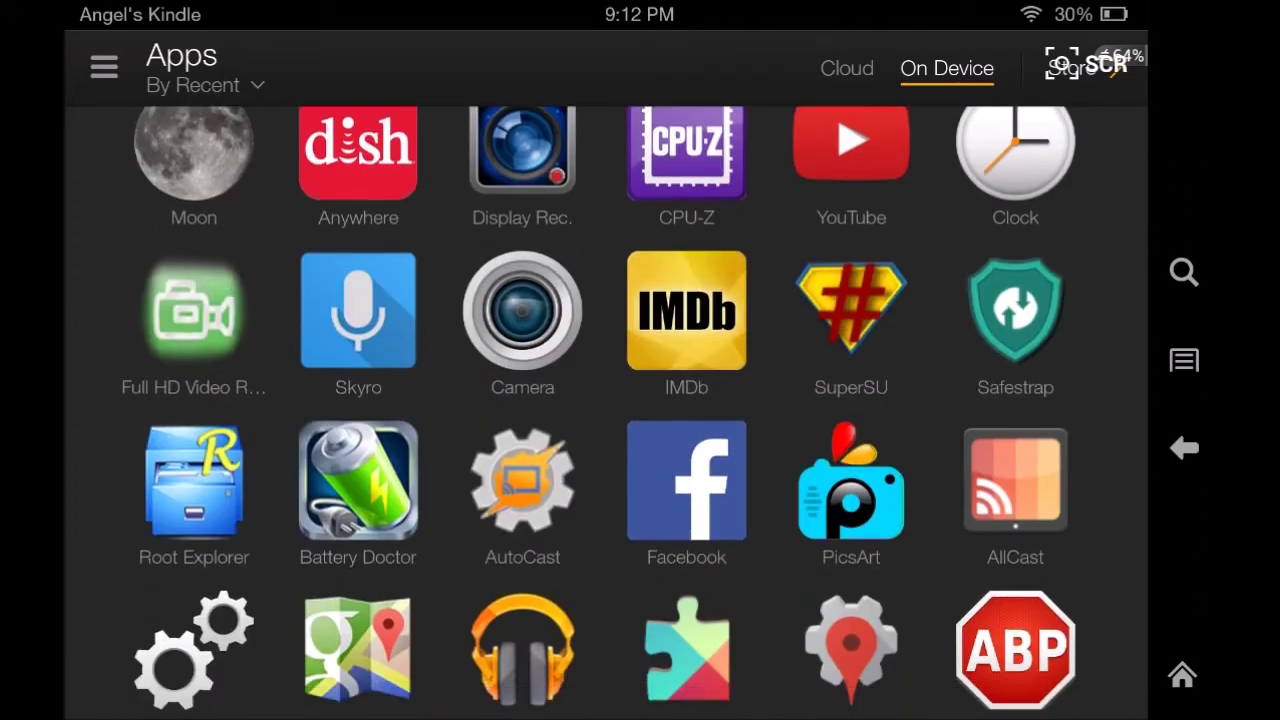
left_click(194, 482)
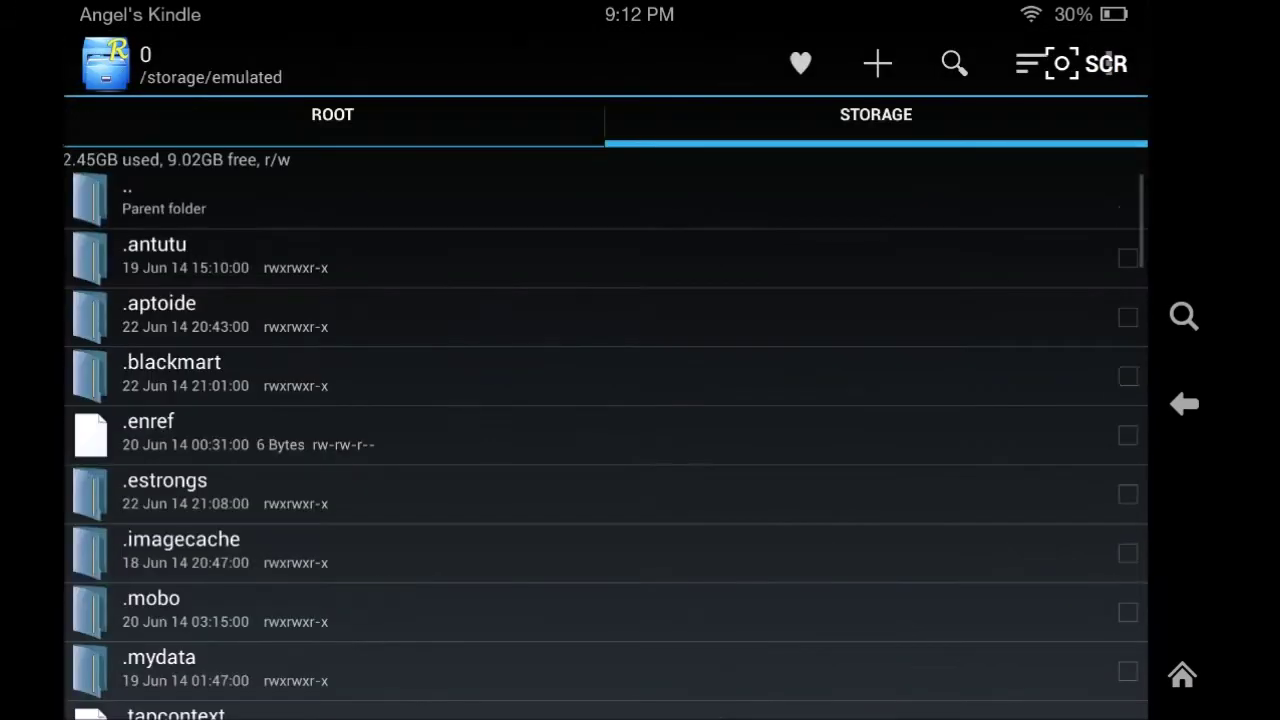
Step: Scroll through the /storage/emulated/0 file list in Root Explorer's STORAGE view
scroll(606, 440, "down", 1)
scroll(606, 440, "down", 3)
scroll(606, 440, "down", 3)
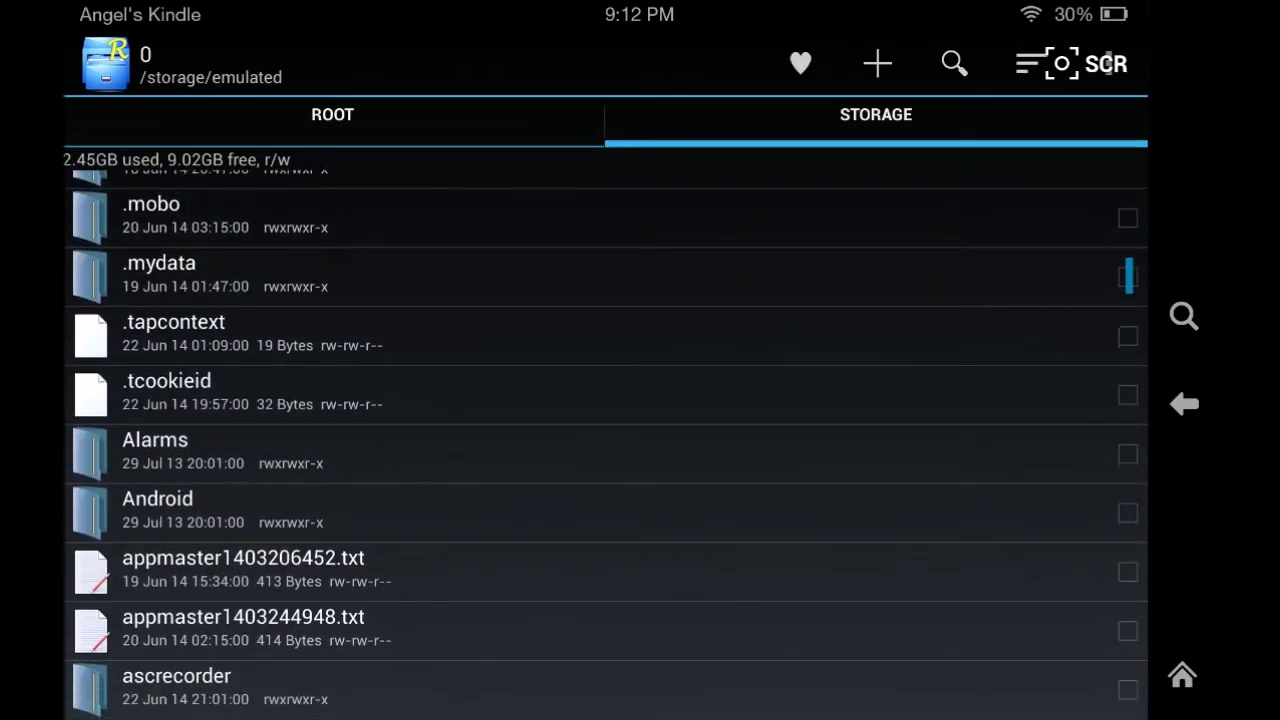
scroll(606, 440, "down", 1)
scroll(606, 440, "down", 2)
scroll(606, 440, "down", 1)
scroll(606, 440, "down", 1)
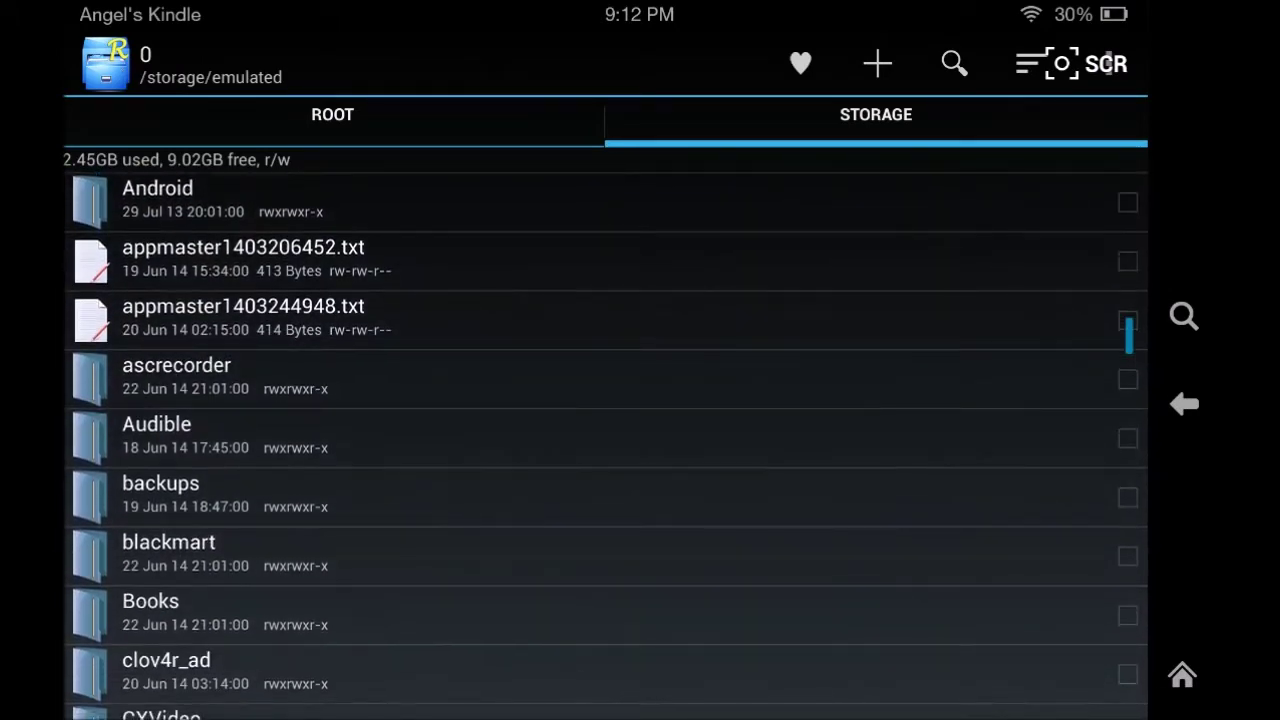
scroll(606, 440, "down", 3)
scroll(606, 440, "down", 4)
scroll(606, 440, "down", 10)
scroll(606, 440, "down", 1)
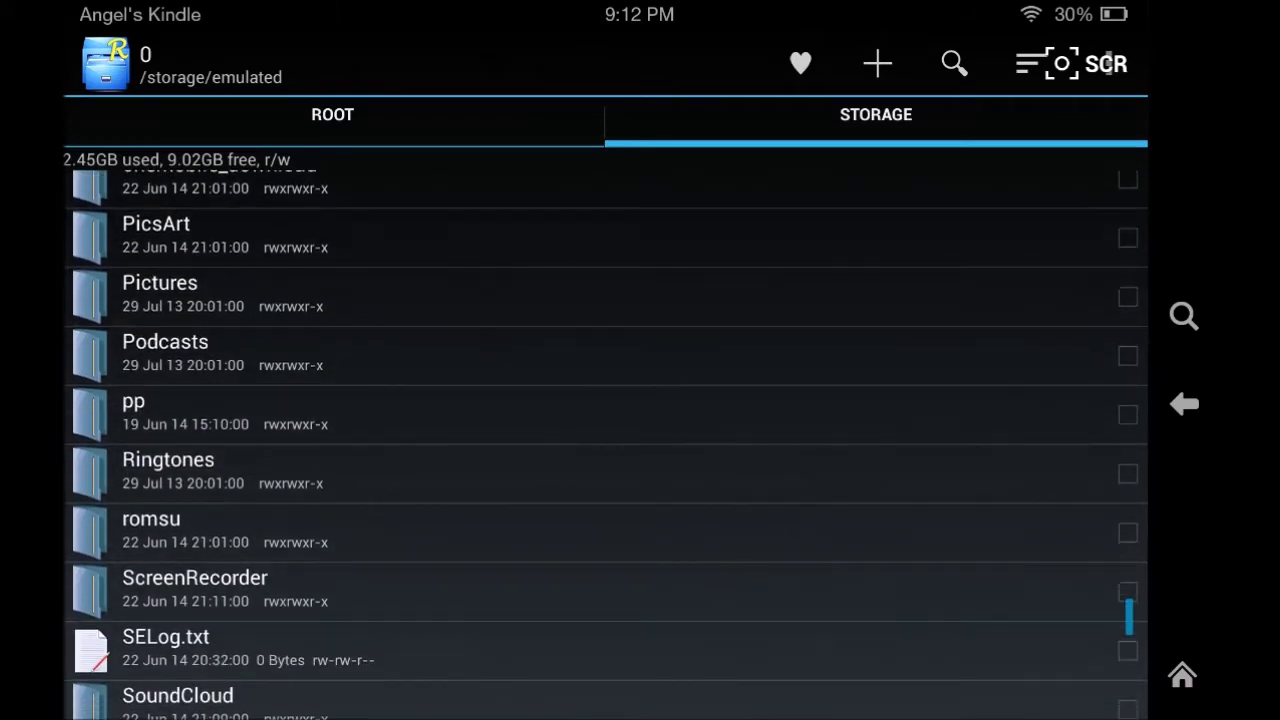
scroll(606, 440, "down", 2)
scroll(606, 440, "down", 3)
scroll(606, 440, "down", 2)
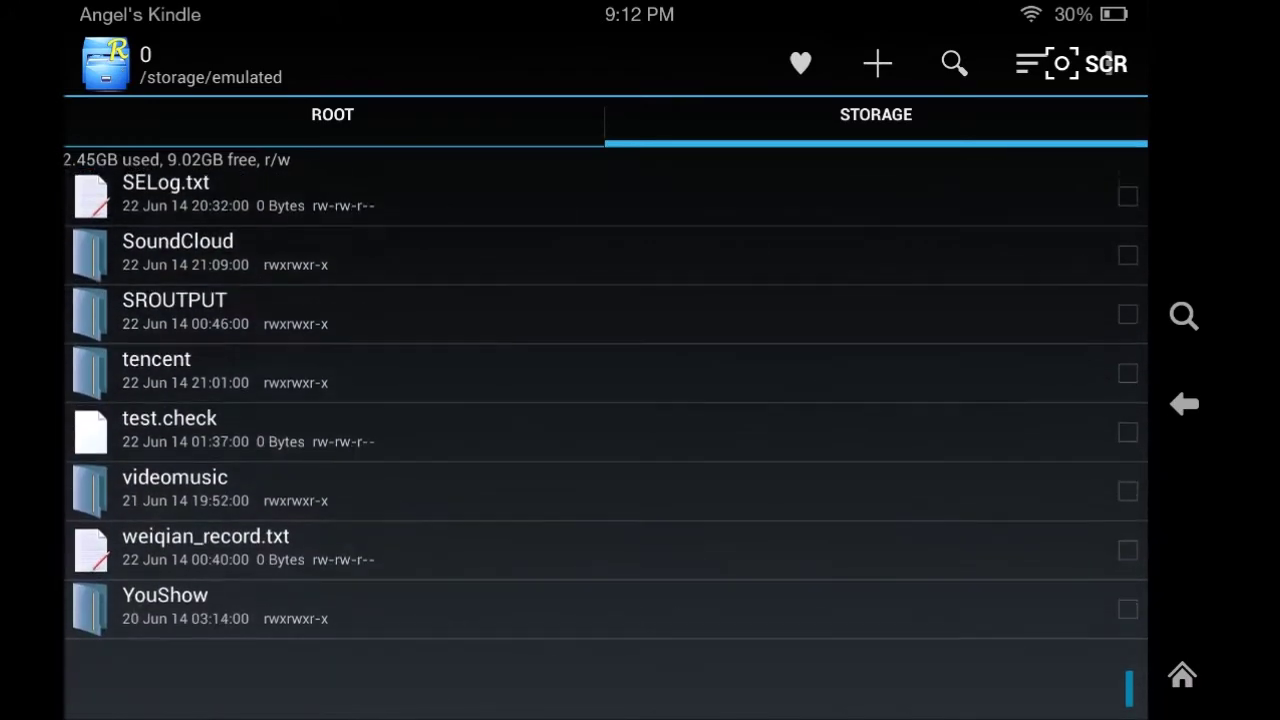
scroll(606, 440, "up", 3)
scroll(606, 440, "up", 2)
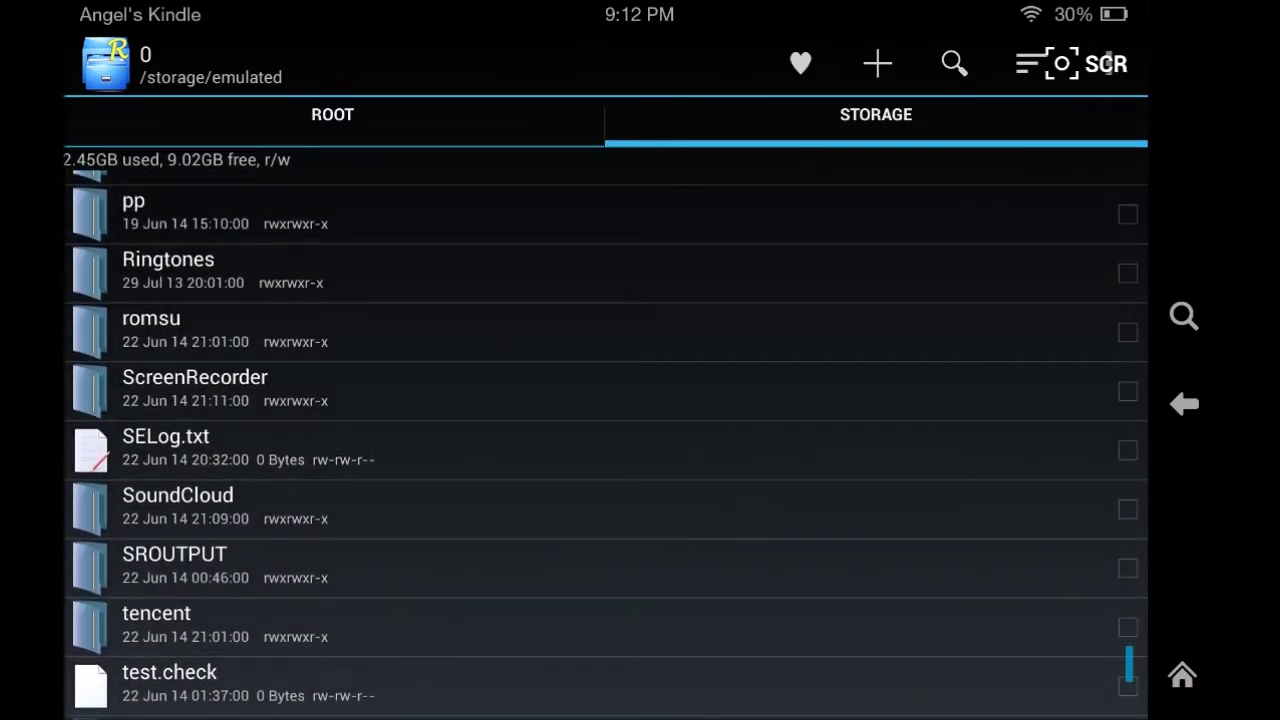
scroll(606, 440, "down", 1)
scroll(606, 440, "up", 1)
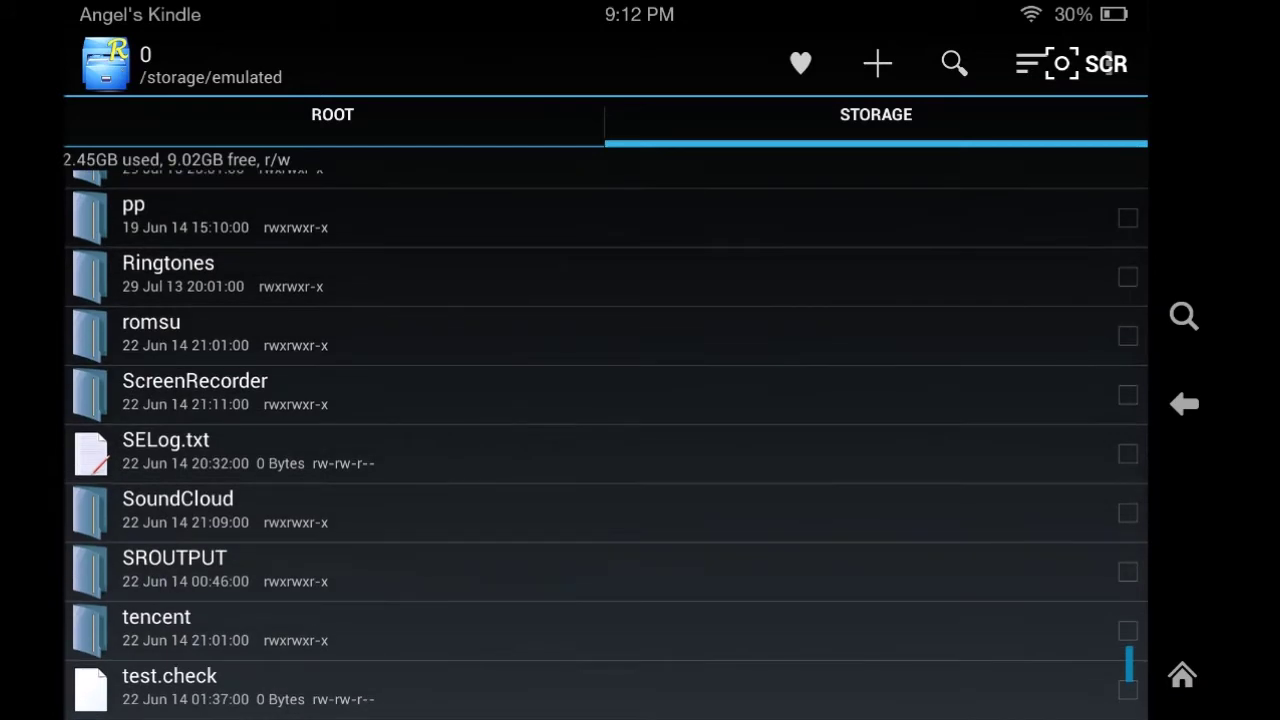
scroll(606, 440, "down", 1)
scroll(606, 440, "down", 1)
scroll(606, 440, "down", 2)
scroll(606, 440, "down", 1)
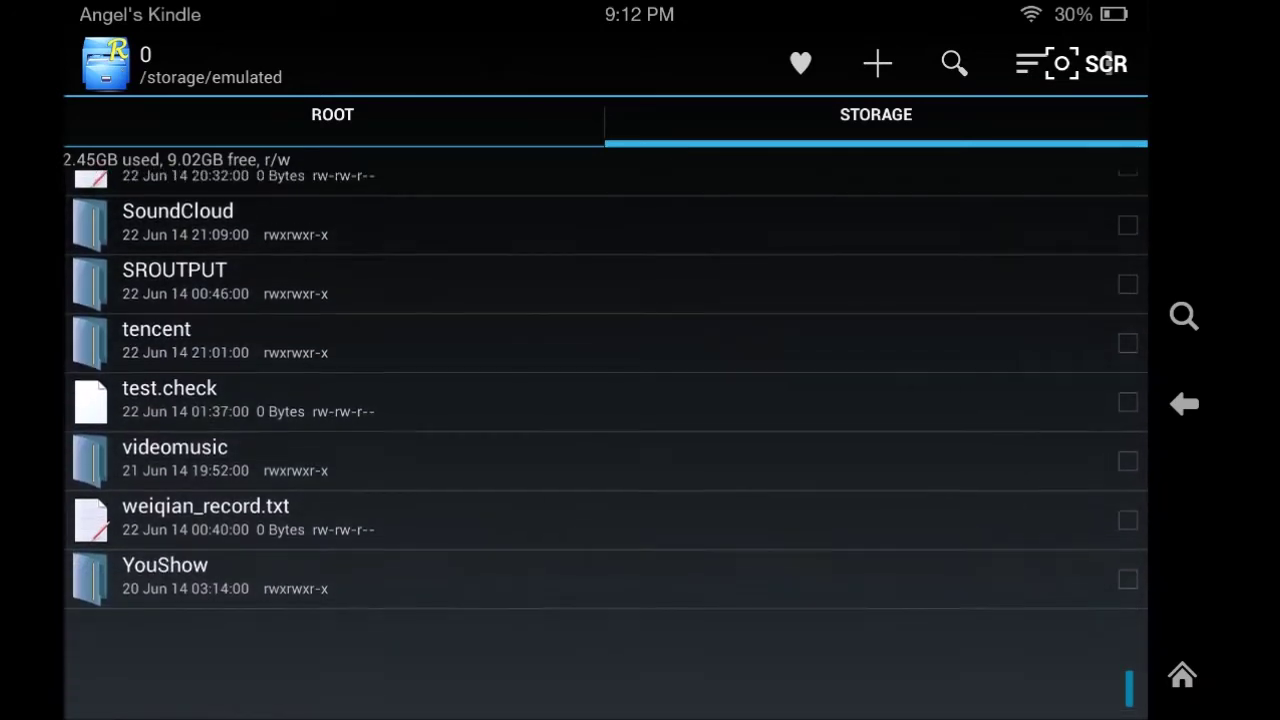
scroll(606, 440, "up", 10)
scroll(606, 440, "up", 1)
scroll(606, 440, "up", 2)
scroll(606, 440, "up", 15)
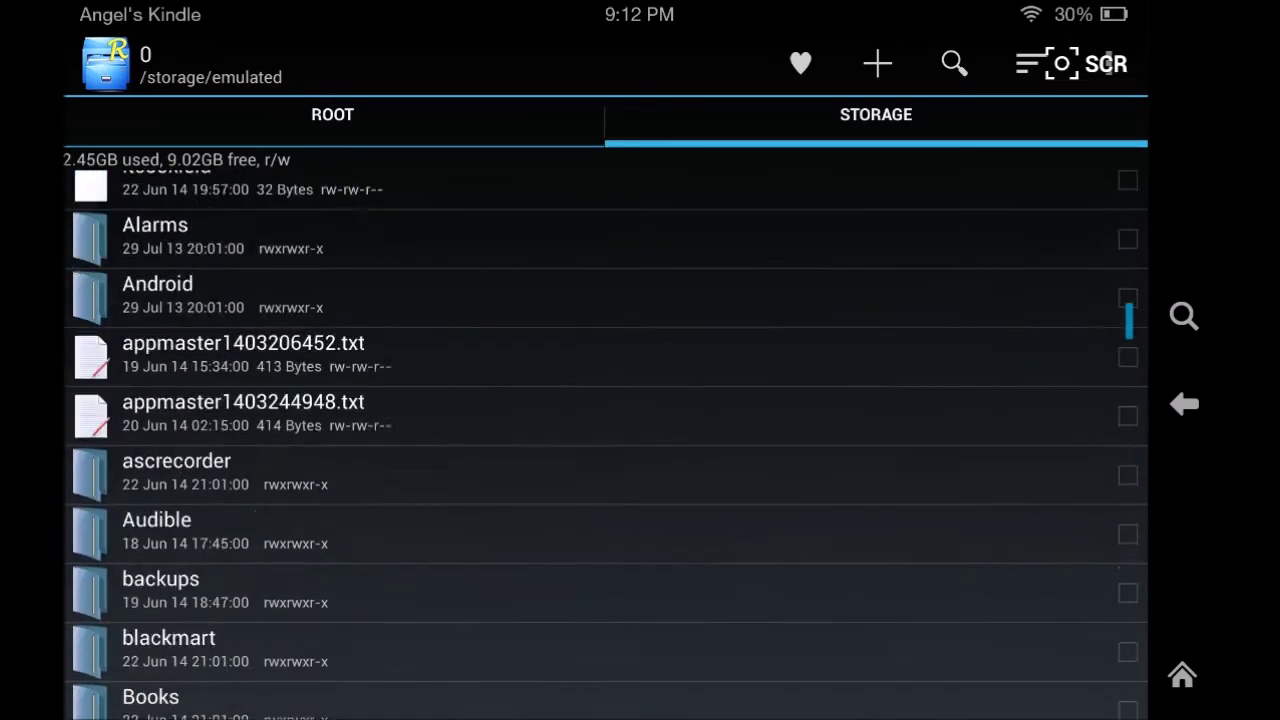
scroll(606, 440, "up", 3)
Step: Switch to the ROOT view and scroll down to the system folder
left_click(332, 114)
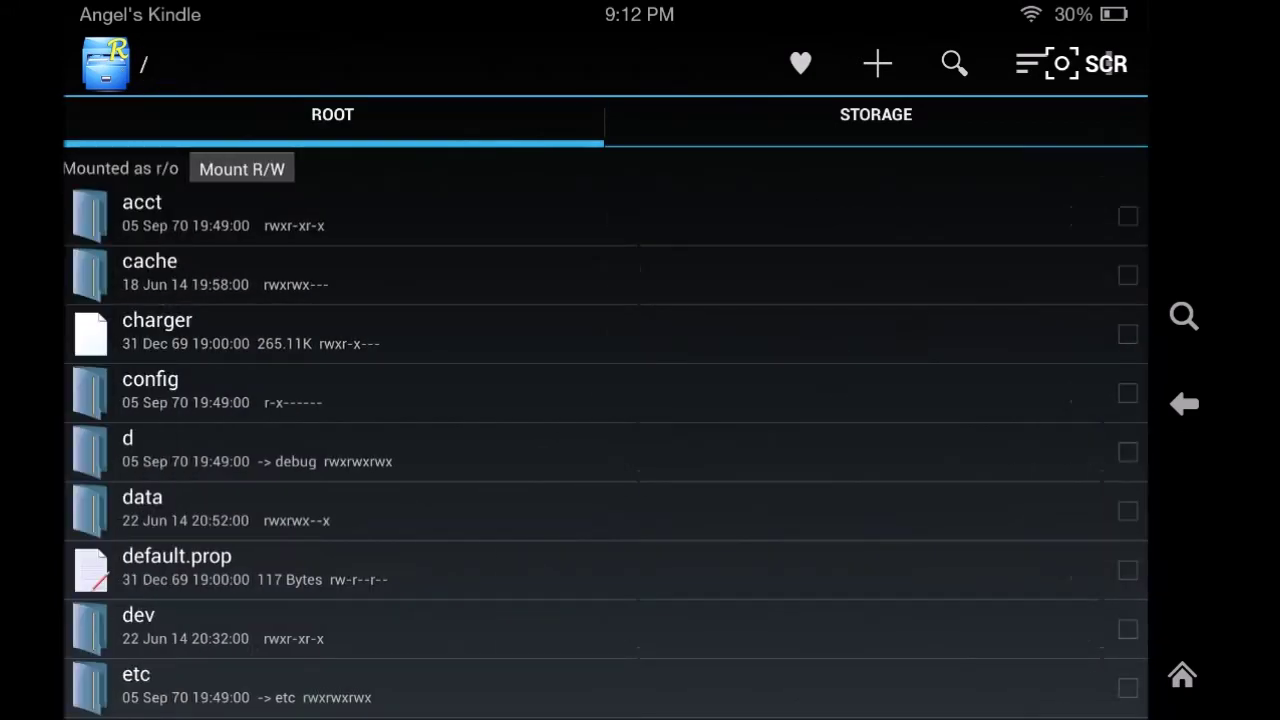
scroll(606, 440, "down", 2)
scroll(606, 440, "down", 2)
scroll(606, 440, "down", 5)
scroll(606, 440, "down", 1)
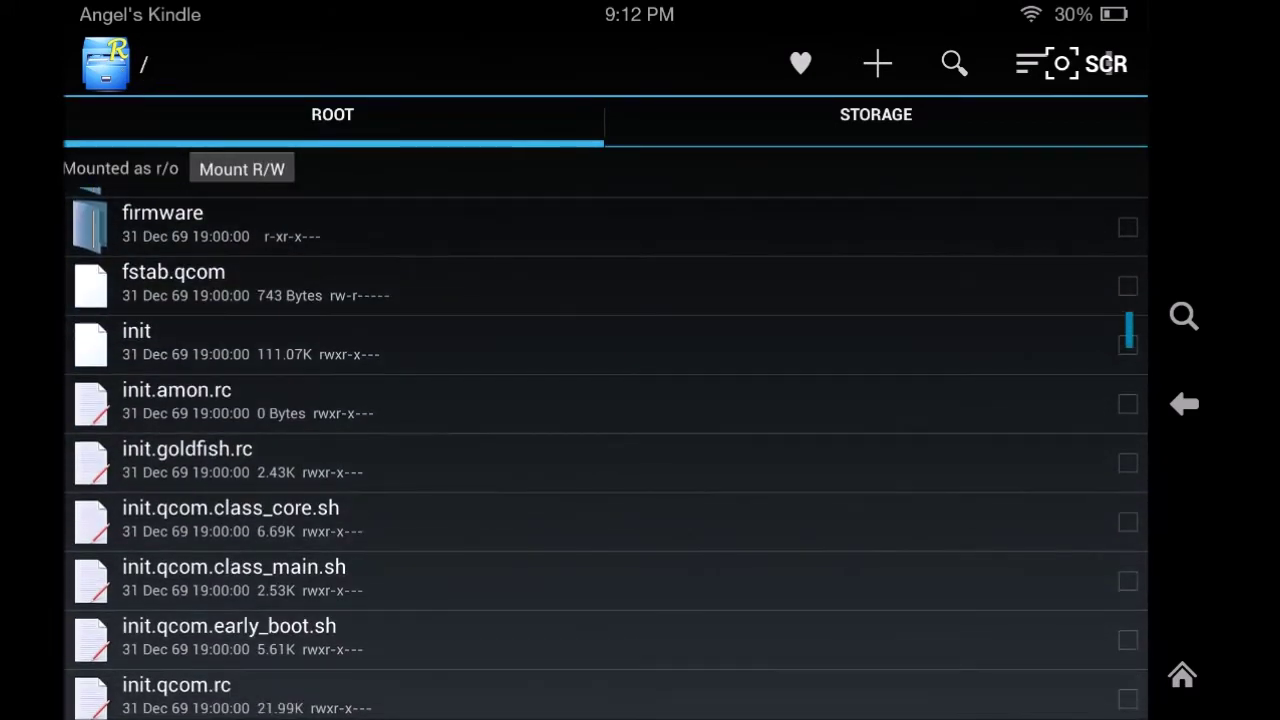
scroll(606, 440, "down", 3)
scroll(606, 440, "down", 6)
scroll(606, 440, "down", 4)
scroll(606, 440, "down", 9)
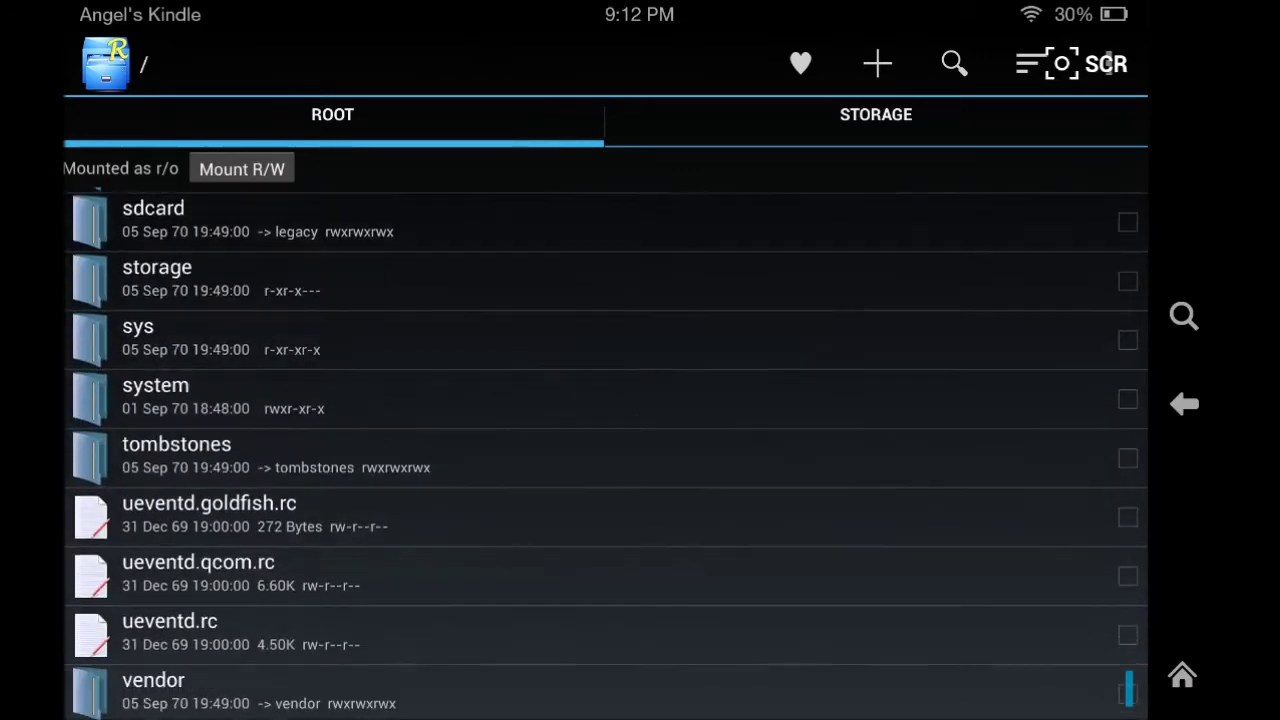
Step: Open /system, remount it read-write via build.prop's Permissions, keeping rw-r--r-- unchanged
left_click(300, 396)
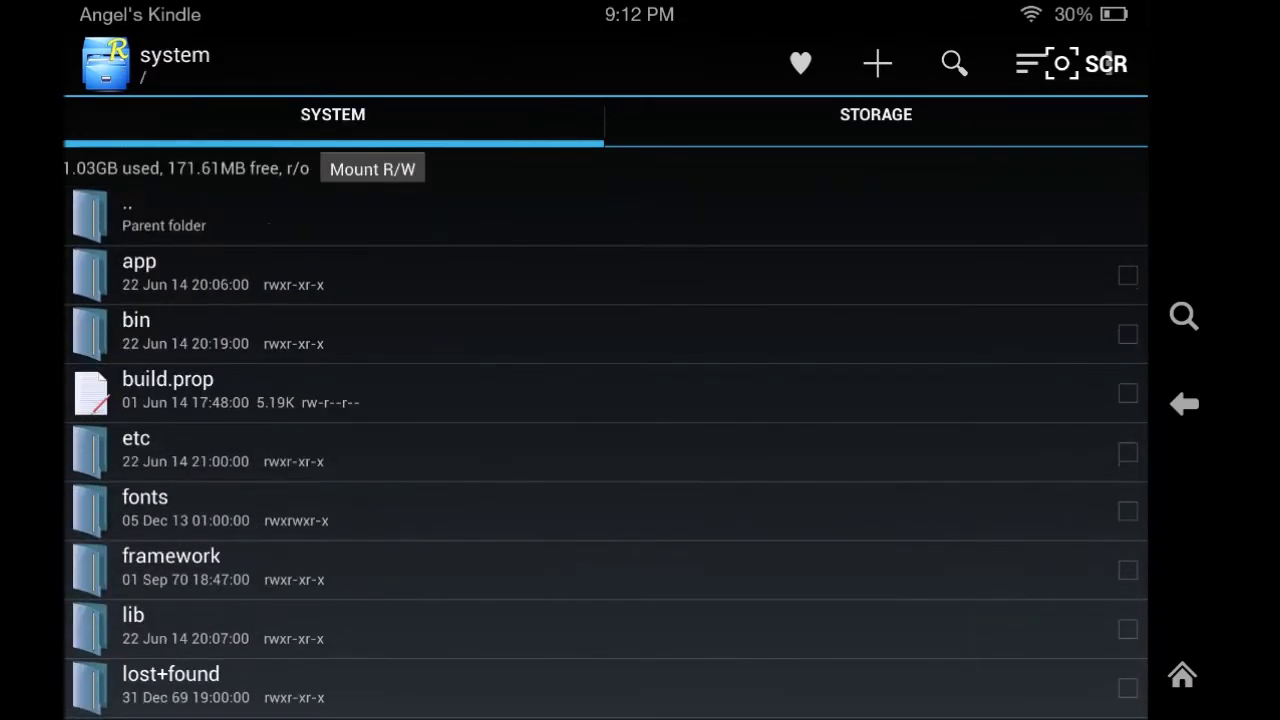
left_click(168, 390)
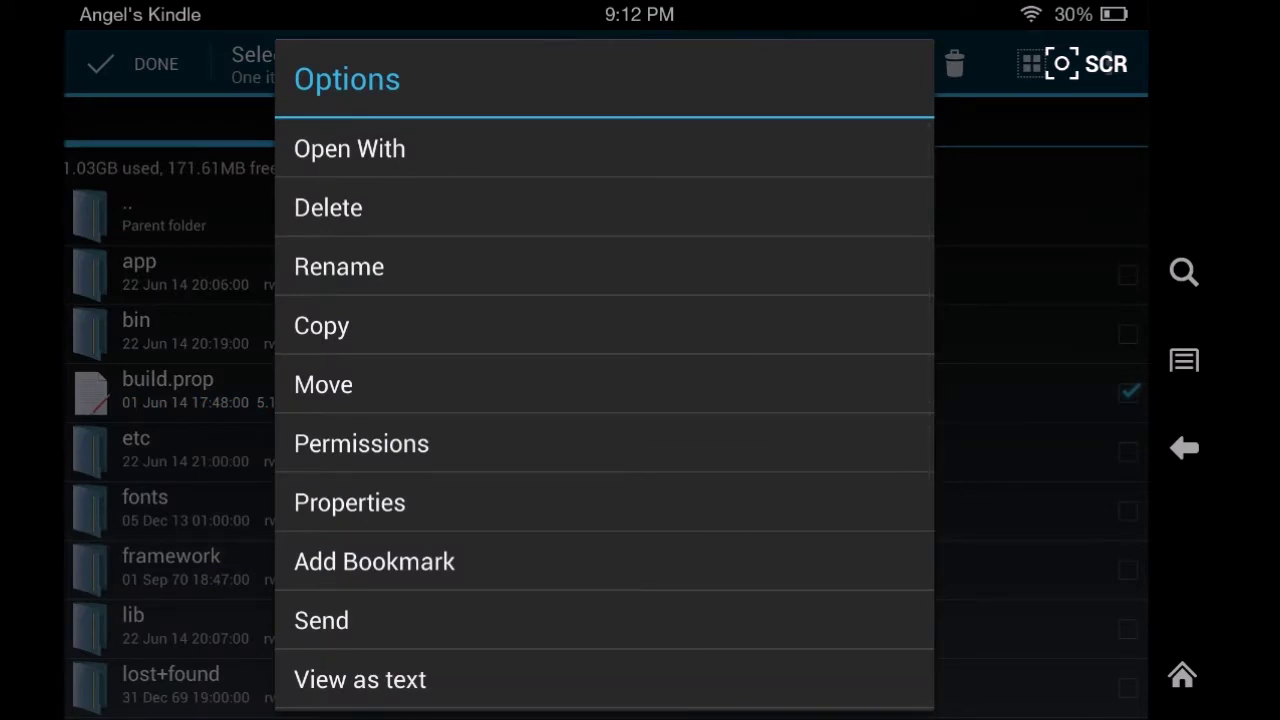
left_click(361, 443)
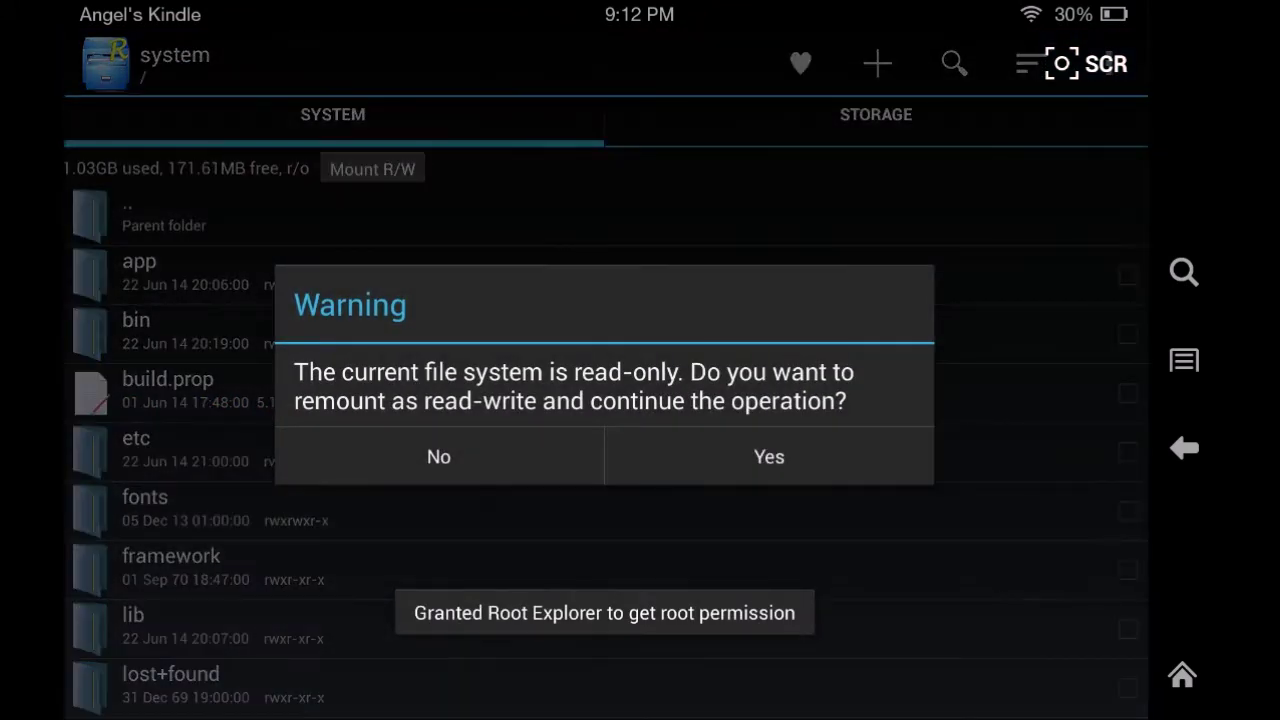
left_click(769, 456)
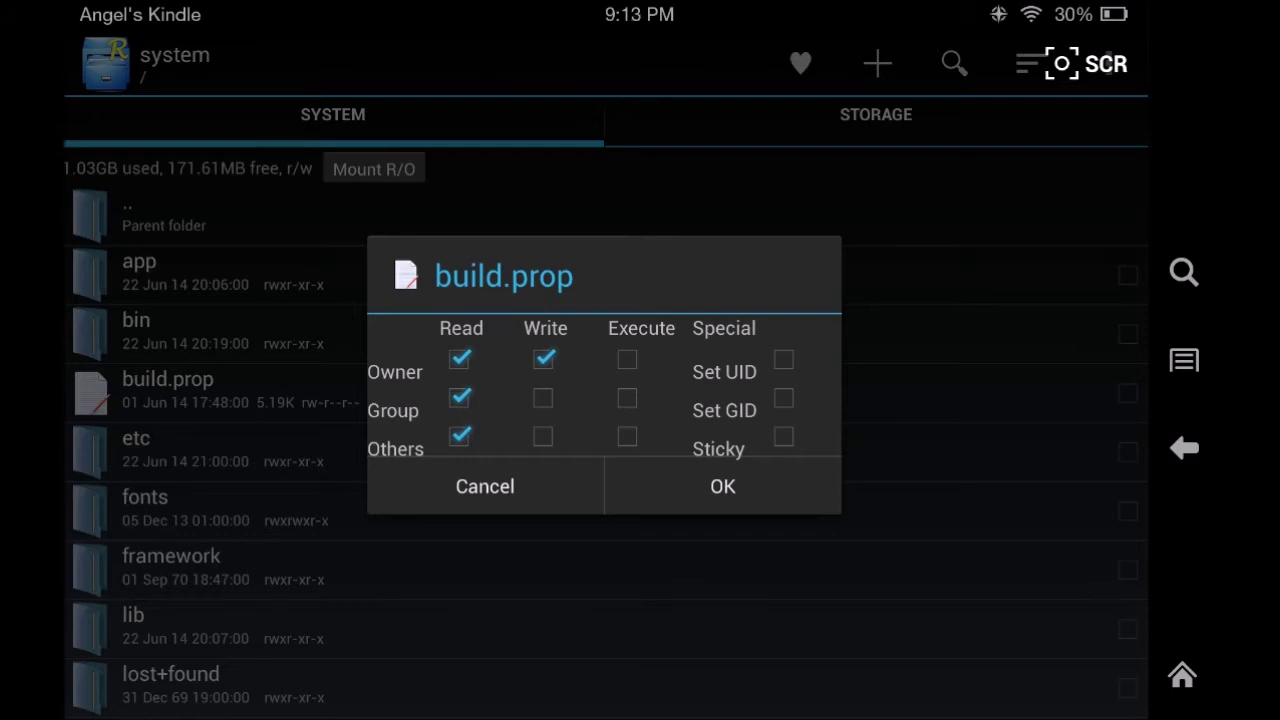
left_click(723, 486)
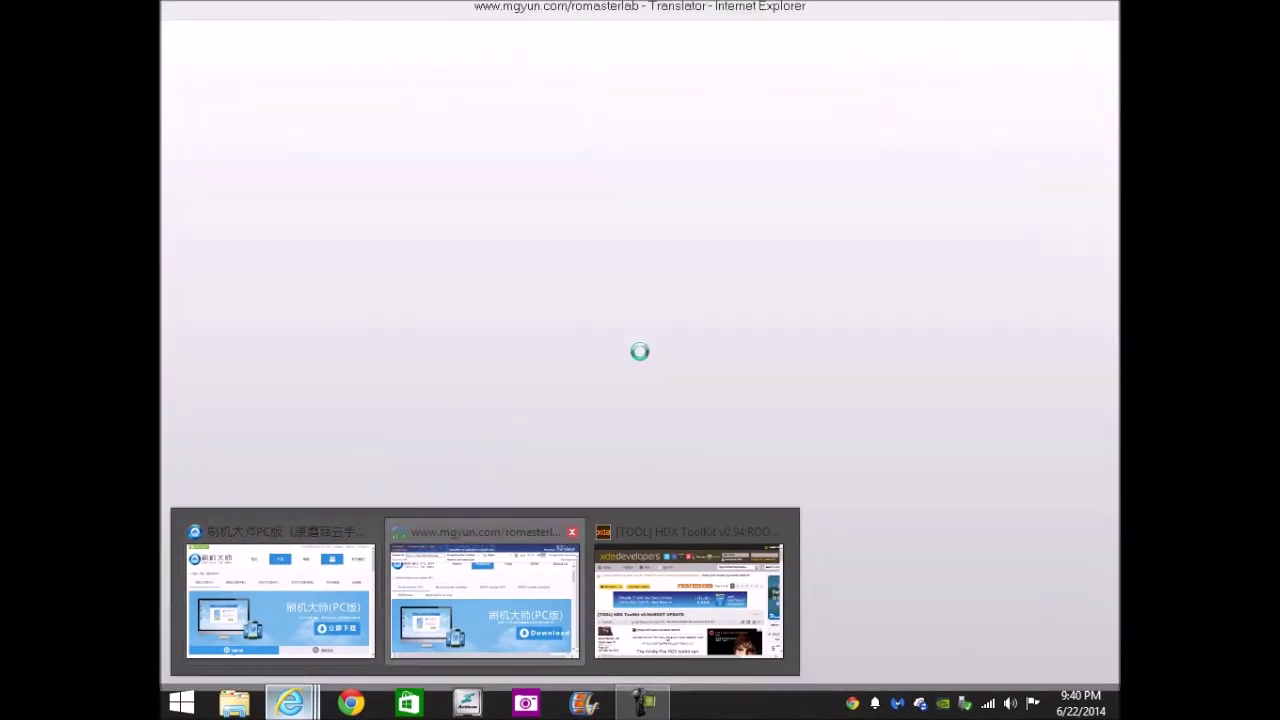
Step: Bring Internet Explorer forward and scroll the Chinese 刷机大师PC版 product page
left_click(486, 600)
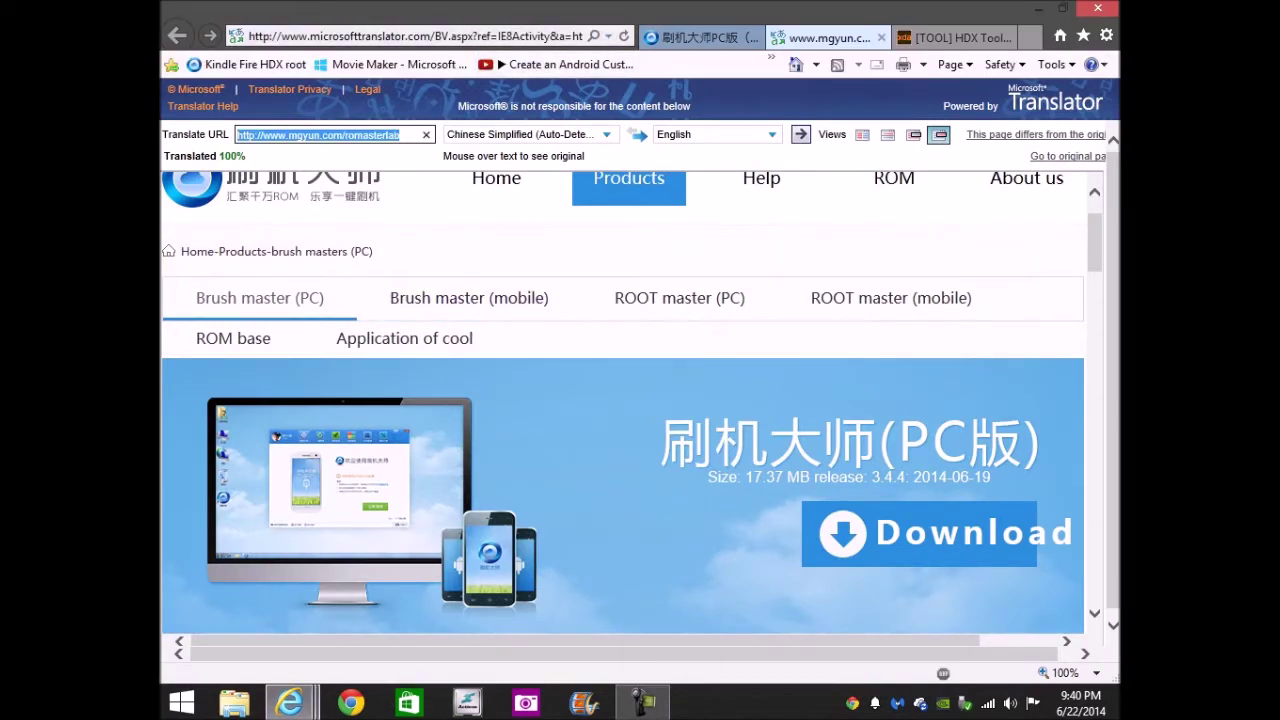
left_click(700, 37)
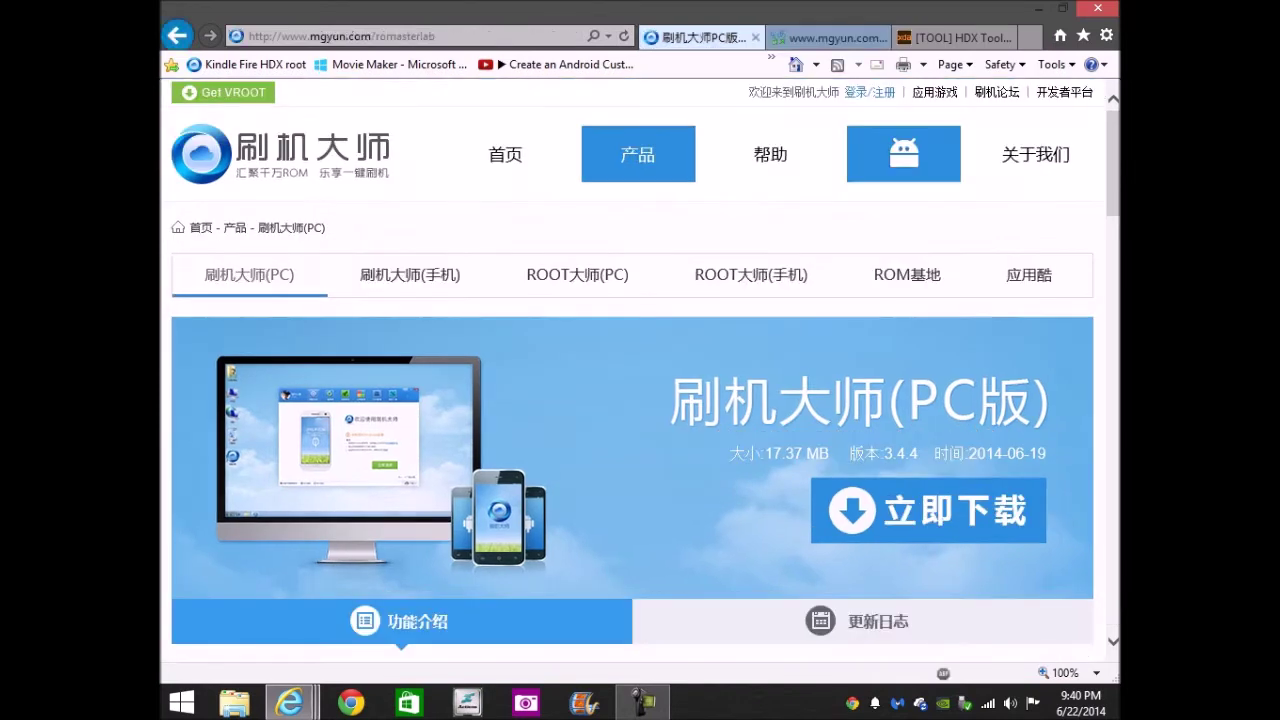
scroll(640, 370, "down", 1)
scroll(640, 370, "down", 2)
scroll(640, 370, "down", 2)
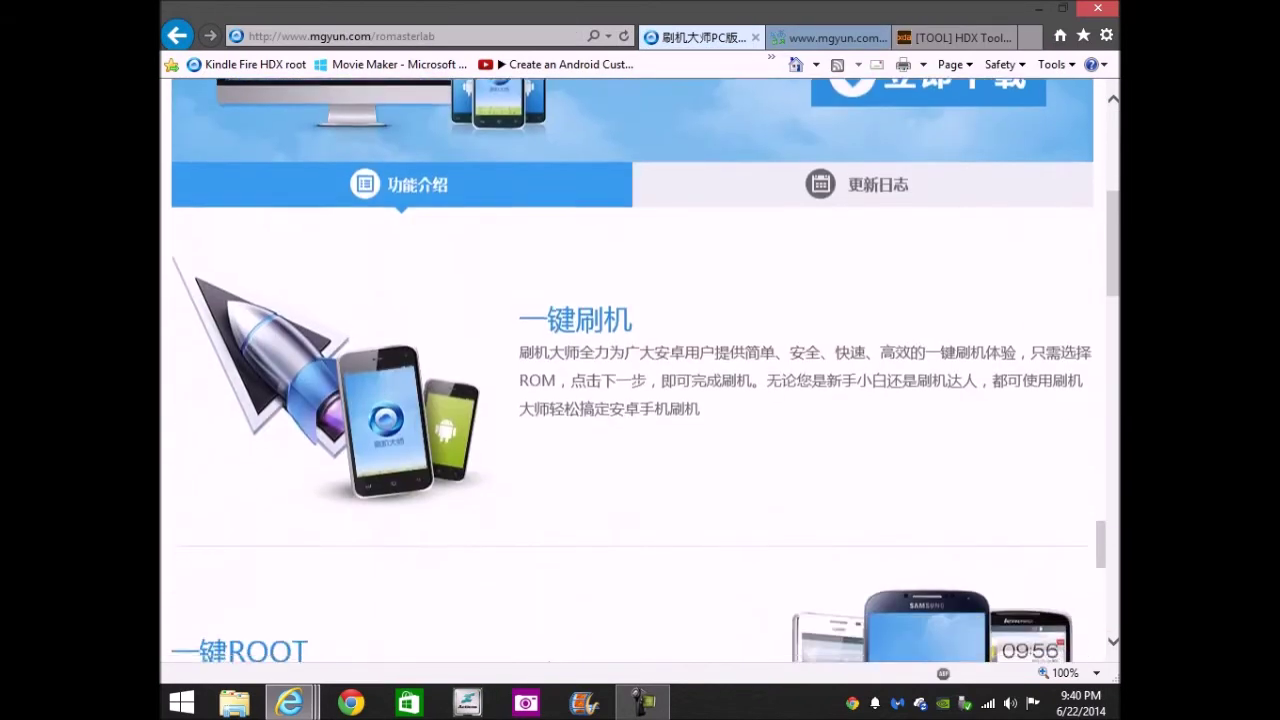
scroll(640, 370, "down", 2)
scroll(640, 370, "down", 2)
scroll(640, 370, "up", 10)
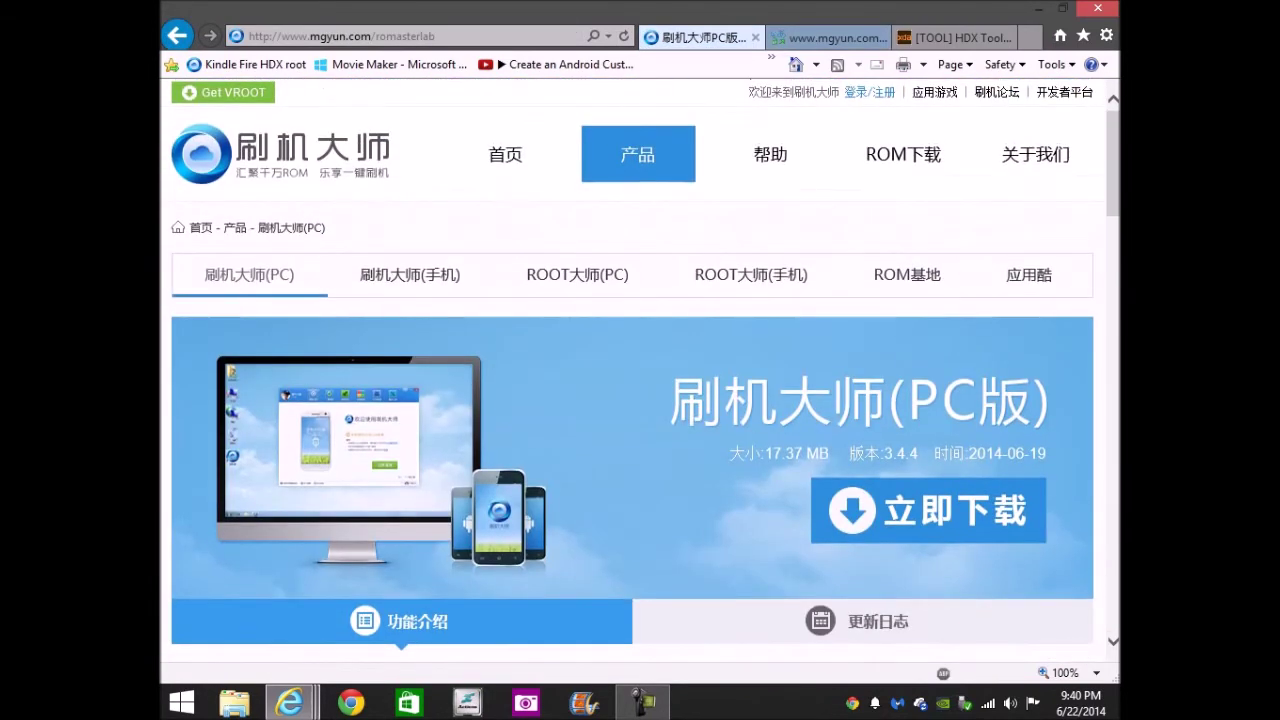
Step: Compare the English-translated tab with the Chinese page, then bring up its translation options
key("ctrl+Tab")
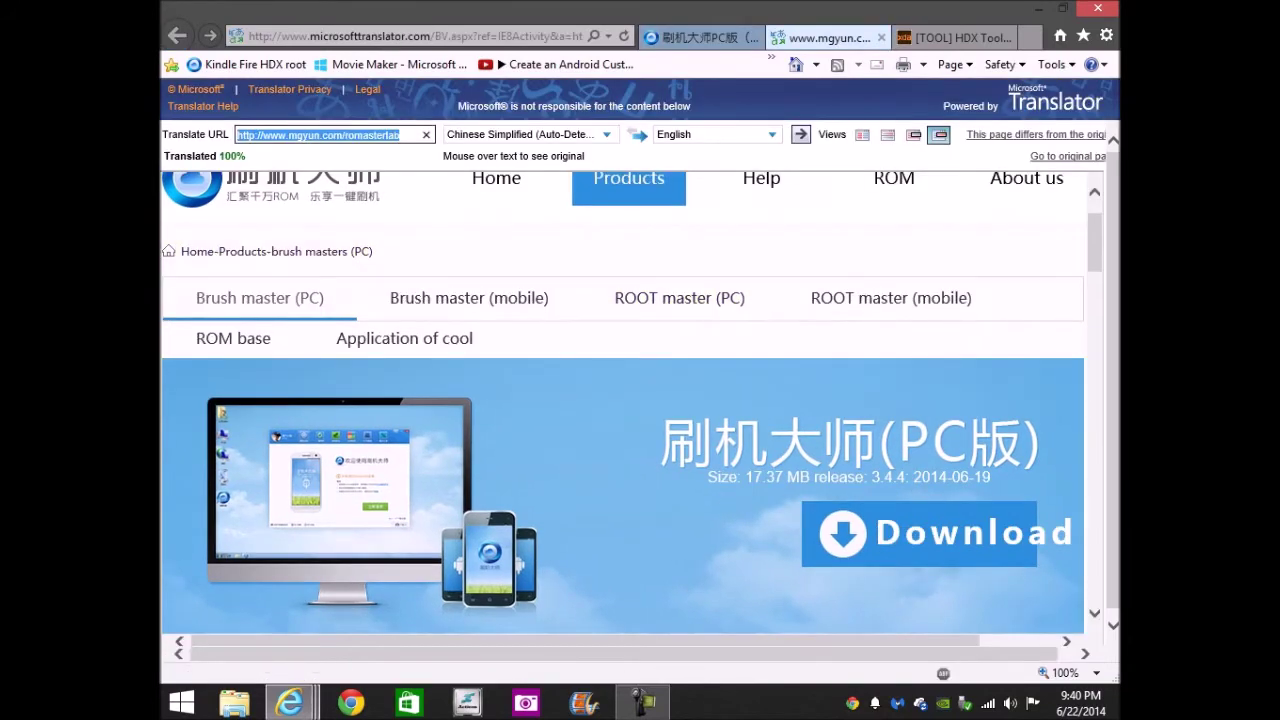
key("ctrl+shift+Tab")
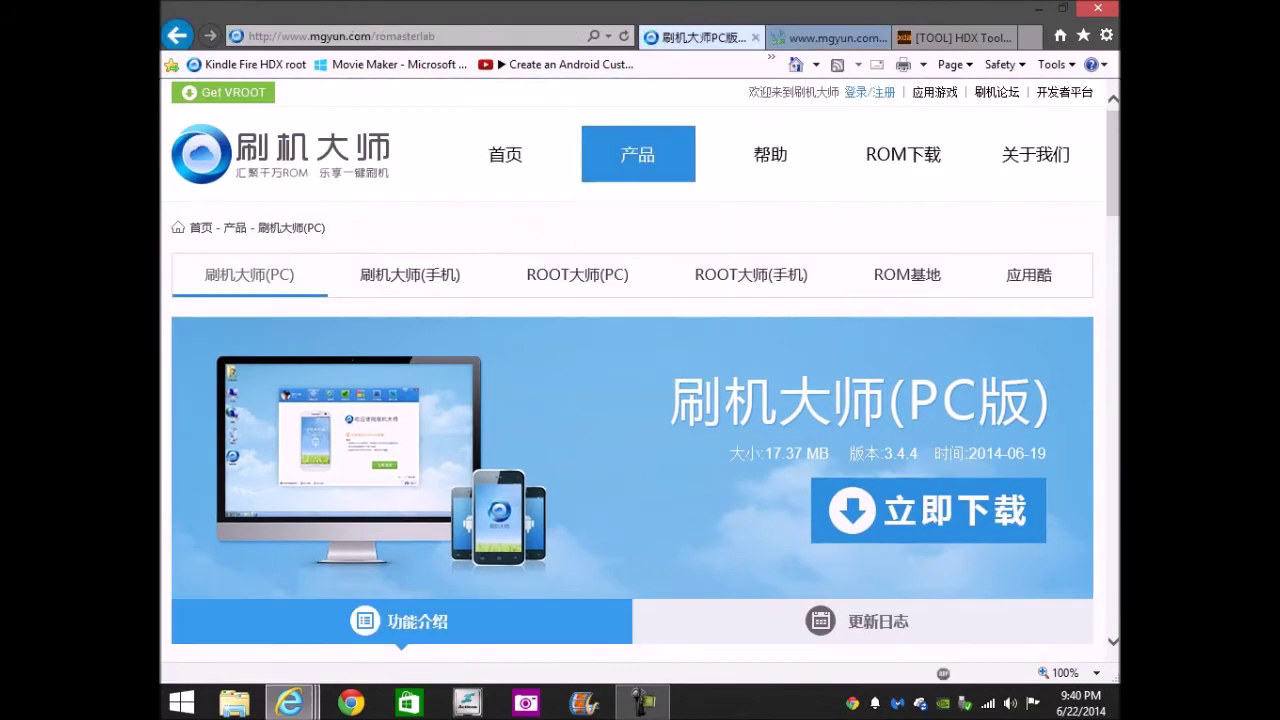
right_click(452, 186)
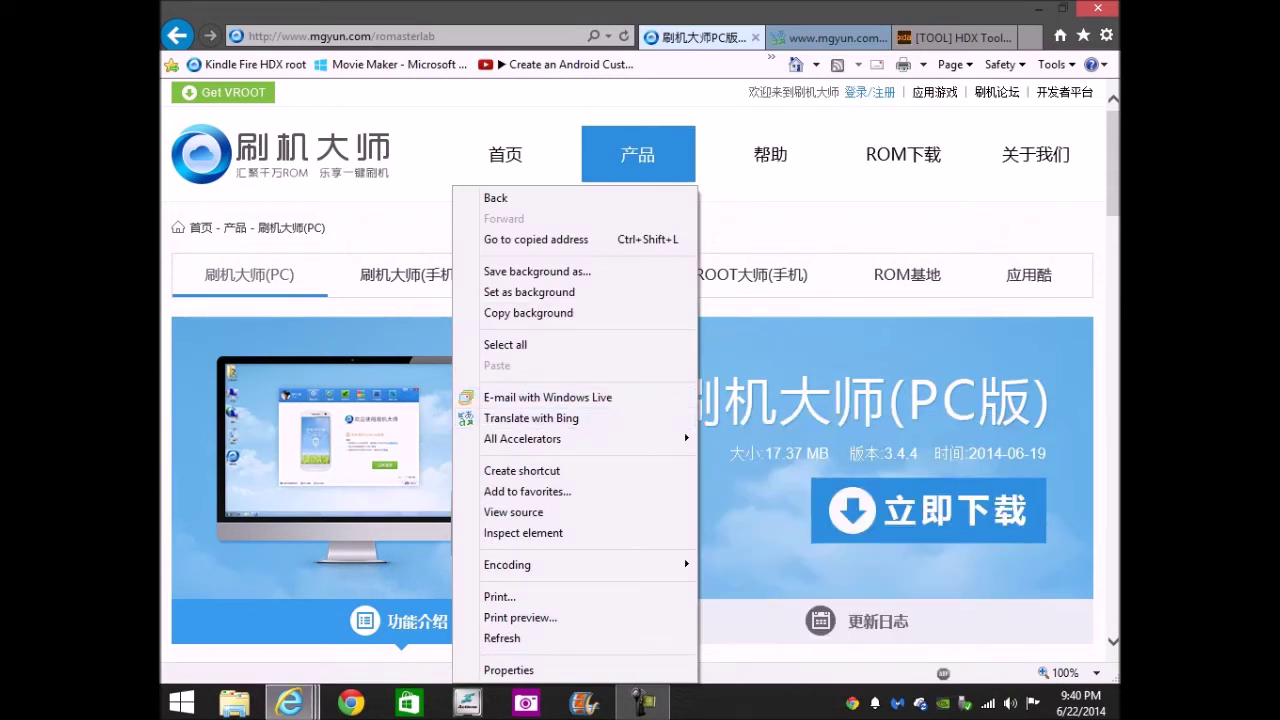
Step: Try the Download button on the English-translated mgyun page
key("Escape")
key("ctrl+Tab")
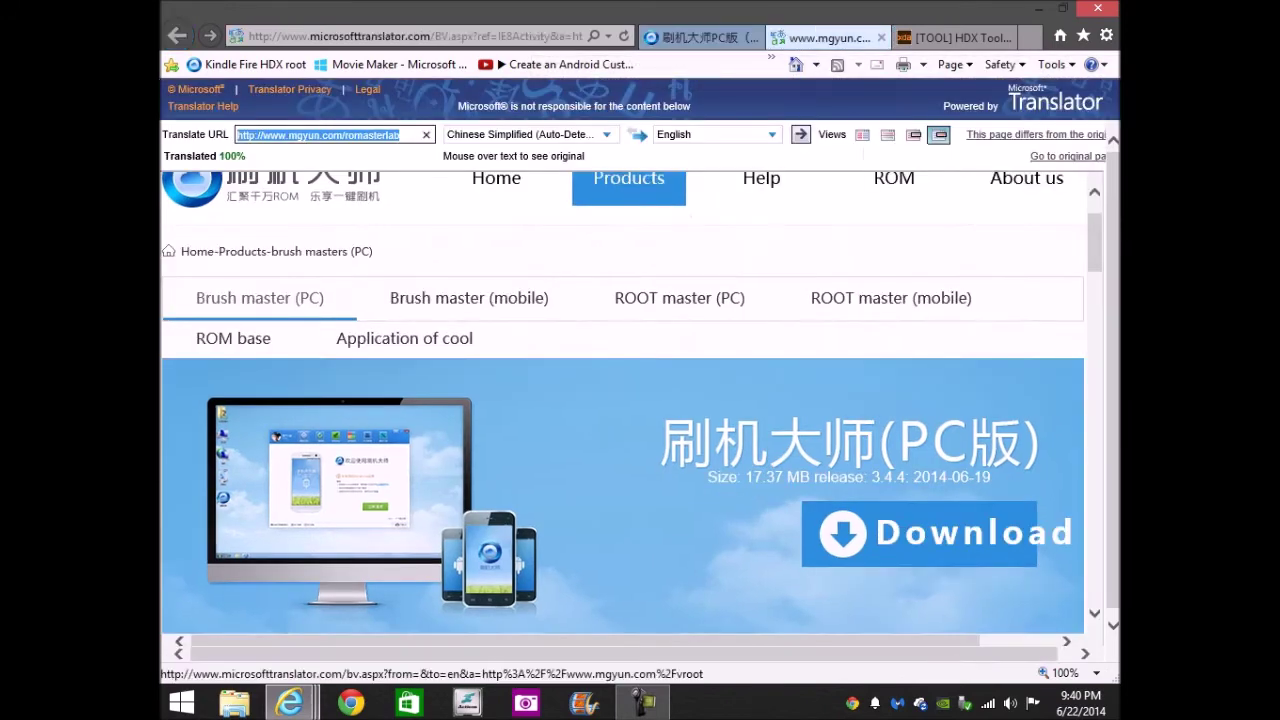
scroll(620, 400, "down", 3)
scroll(920, 260, "down", 1)
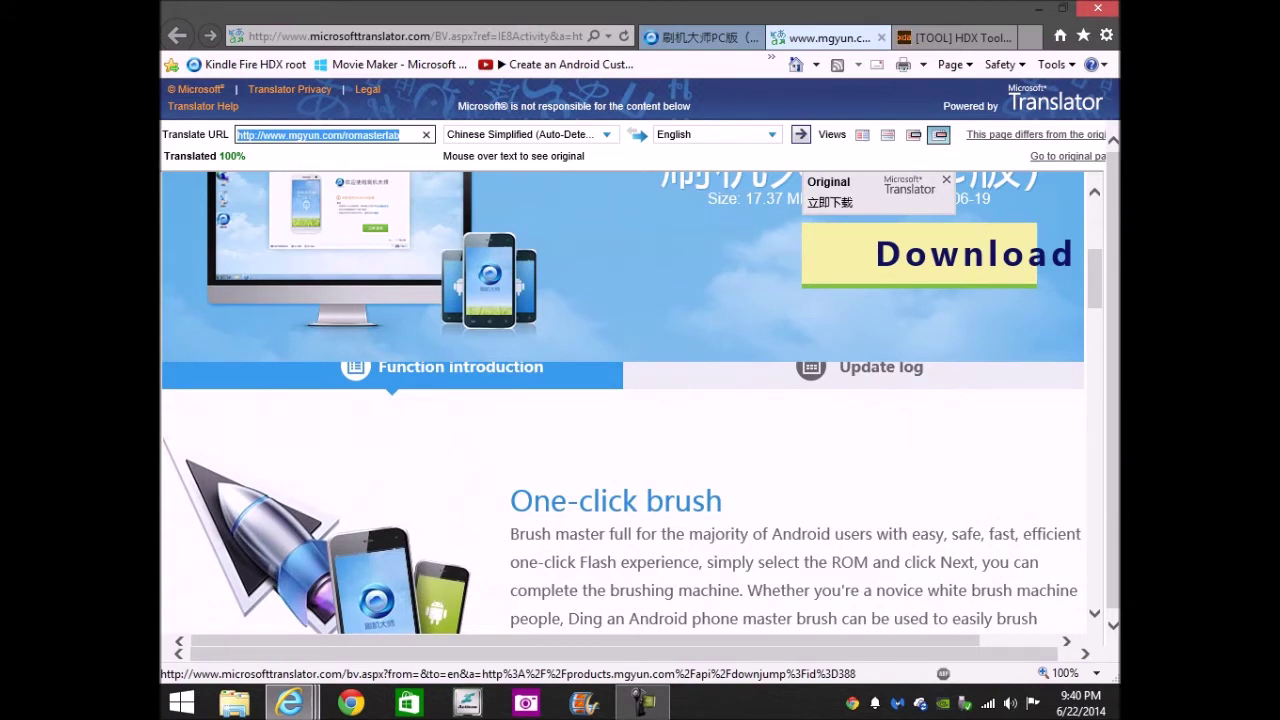
left_click(940, 254)
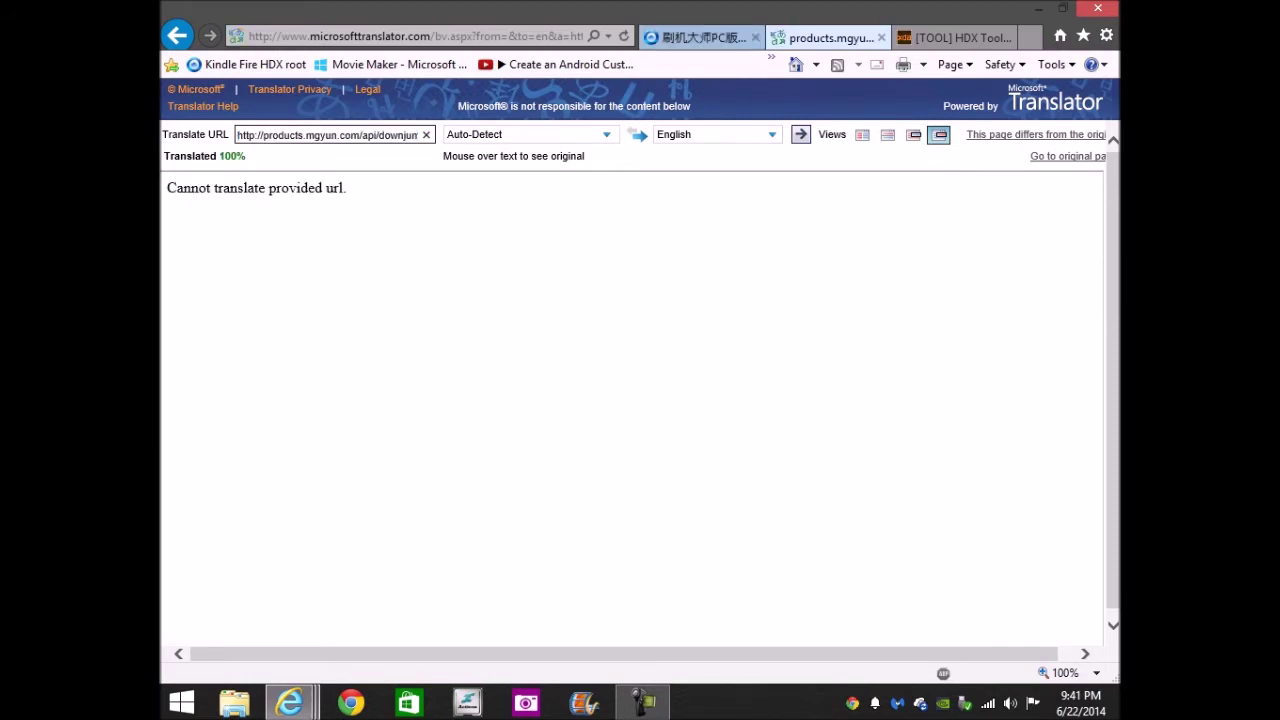
Step: Start the Romaster_3.4.4.7753_Setup.exe download from the Chinese page, cancel Save as, close the translation tab
left_click(700, 37)
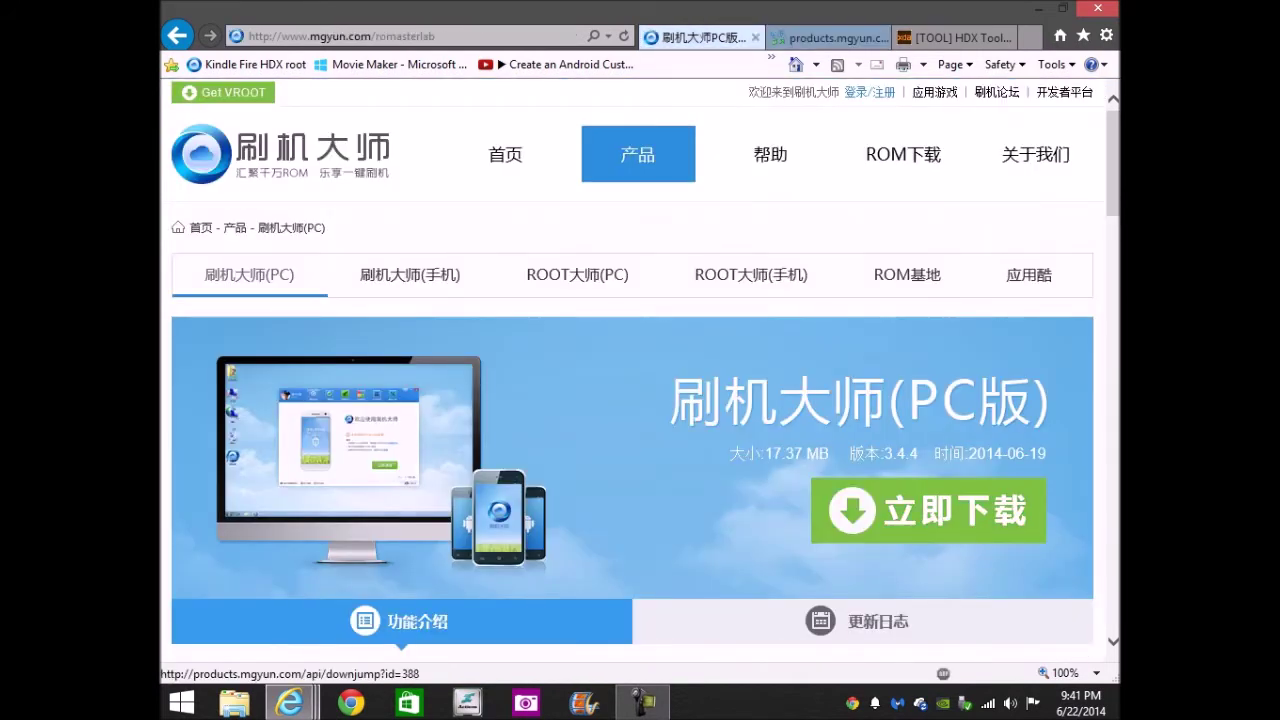
left_click(928, 510)
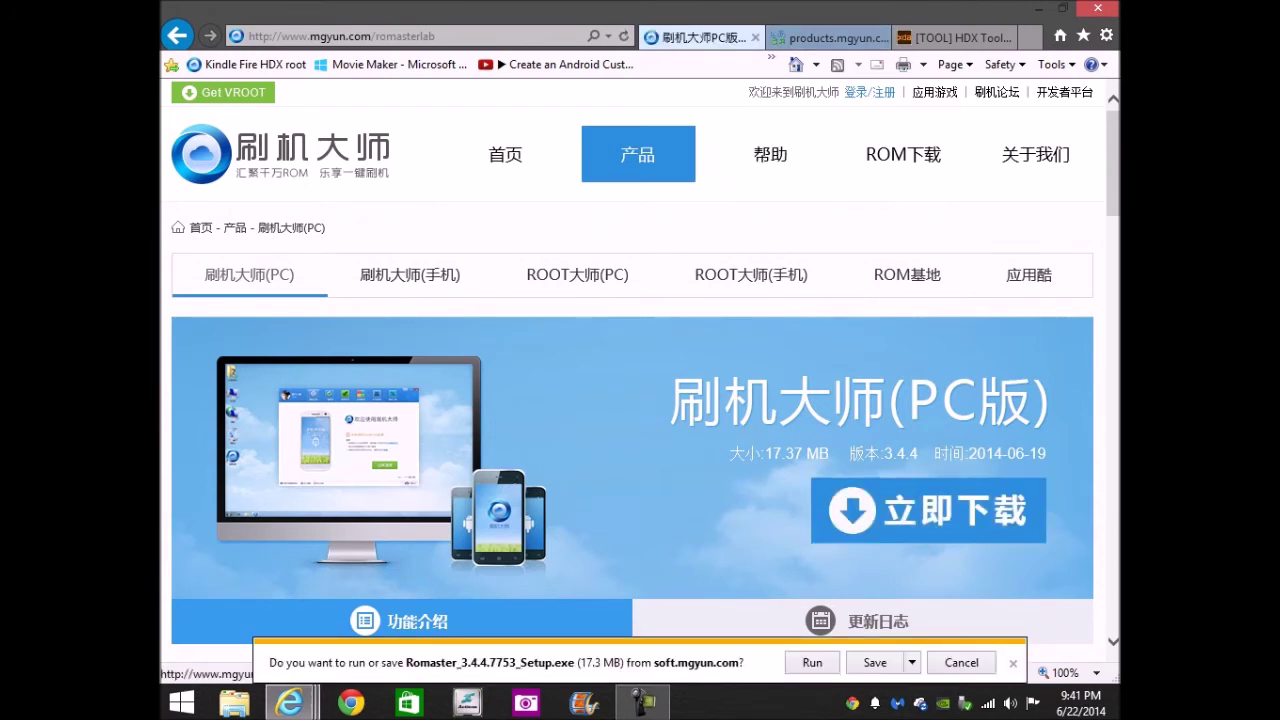
left_click(912, 662)
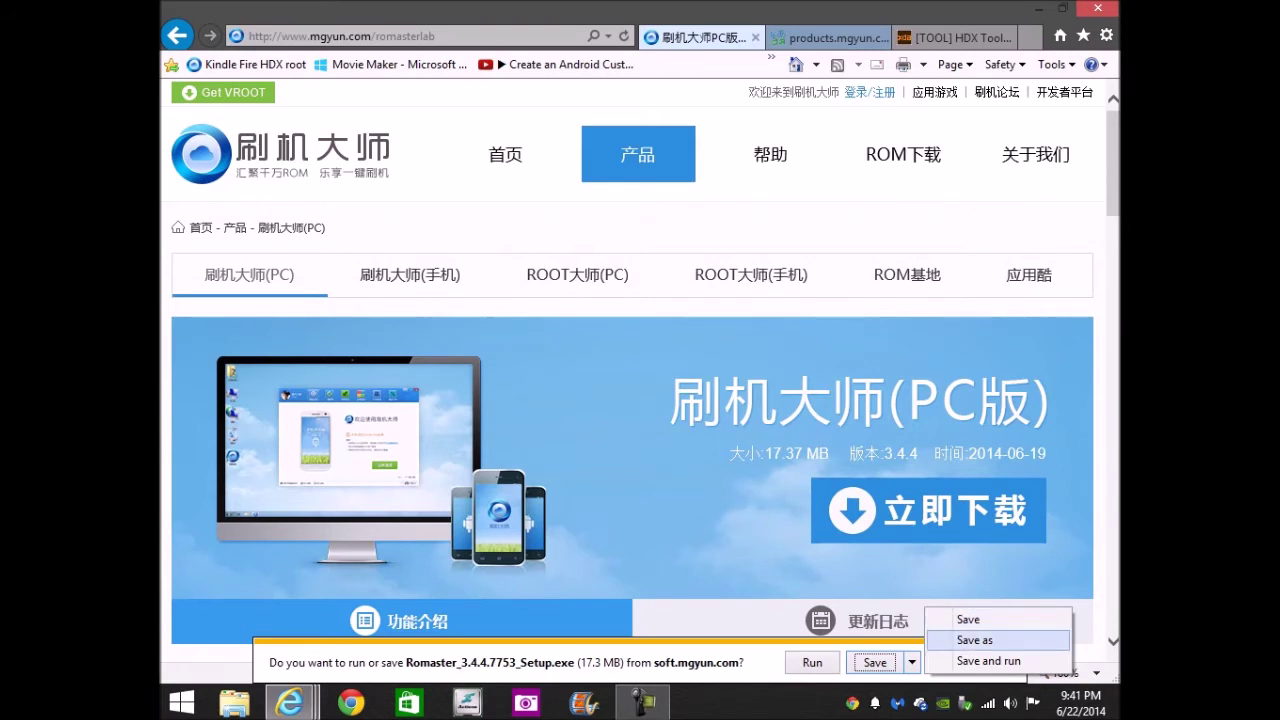
left_click(975, 640)
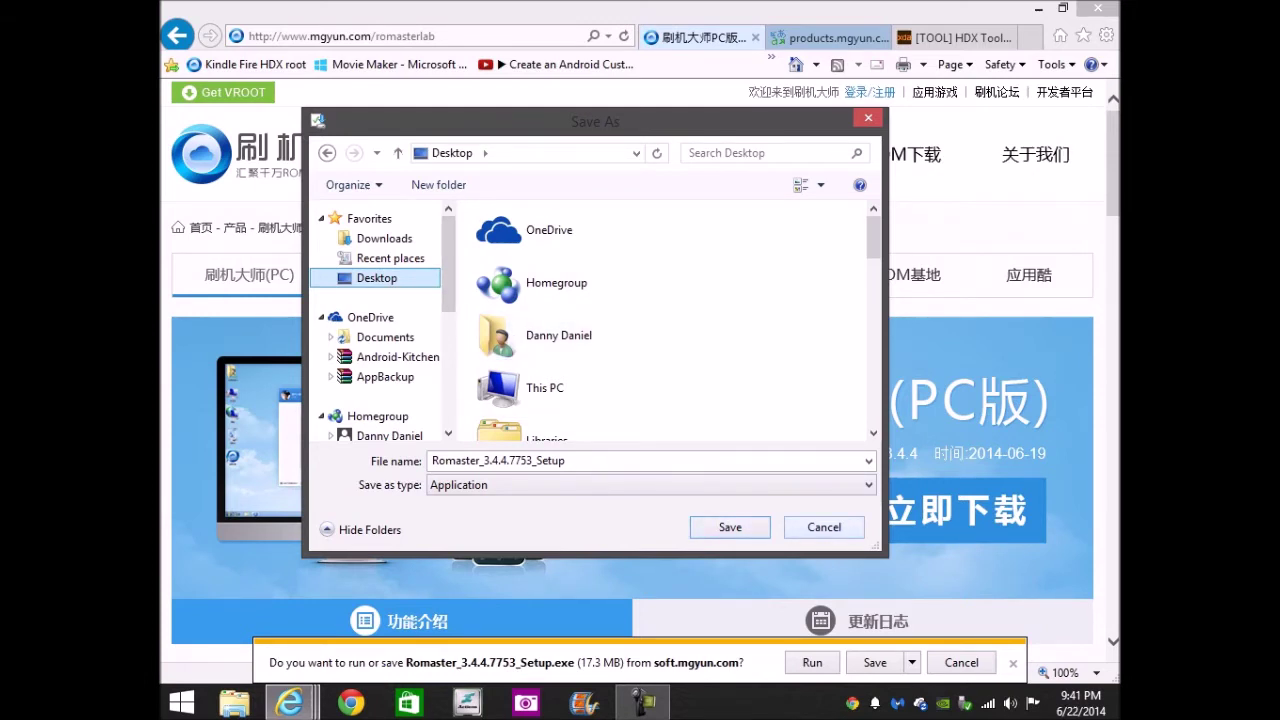
left_click(824, 527)
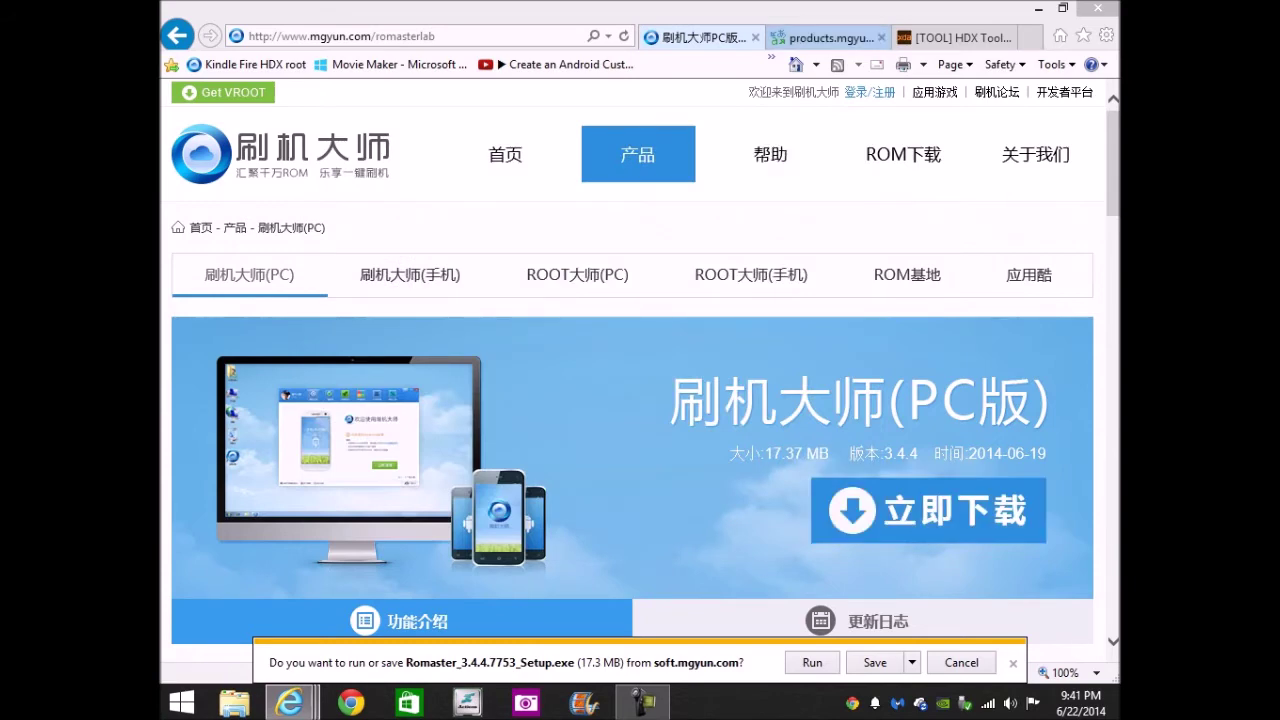
left_click(860, 37)
left_click(881, 37)
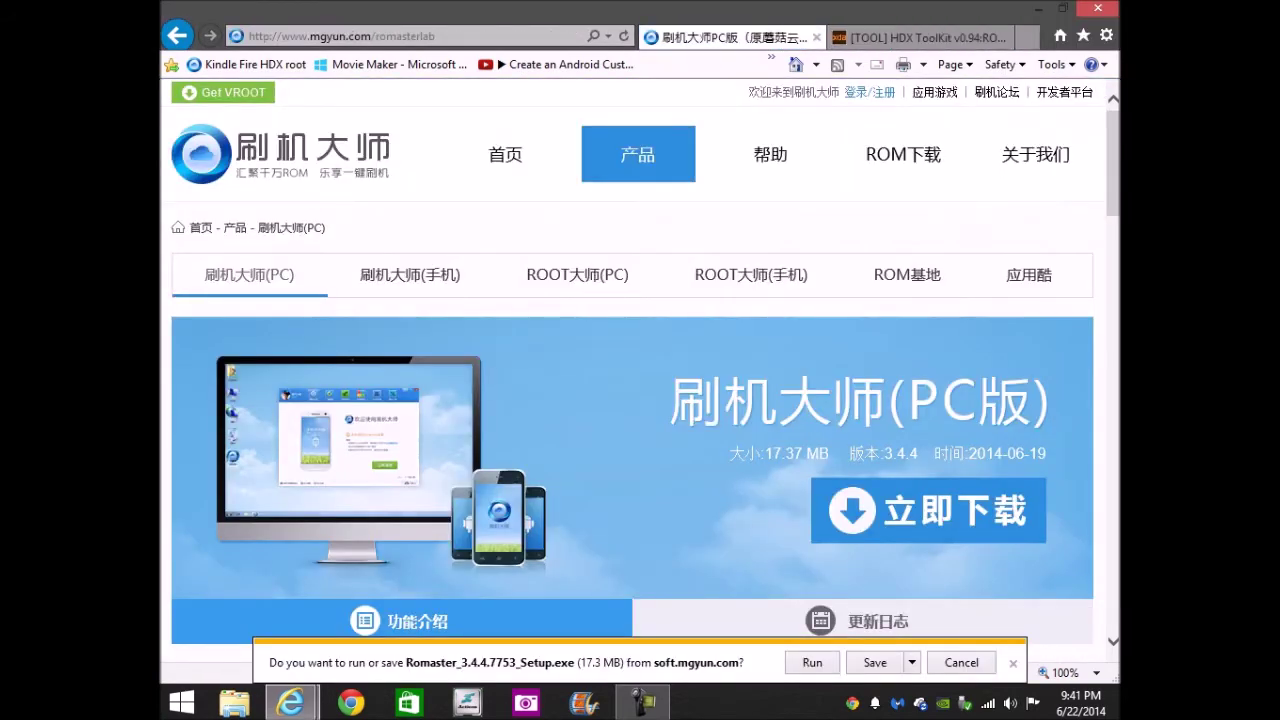
Step: Switch to the XDA [TOOL] HDX ToolKit thread and scroll to its download links
left_click(920, 37)
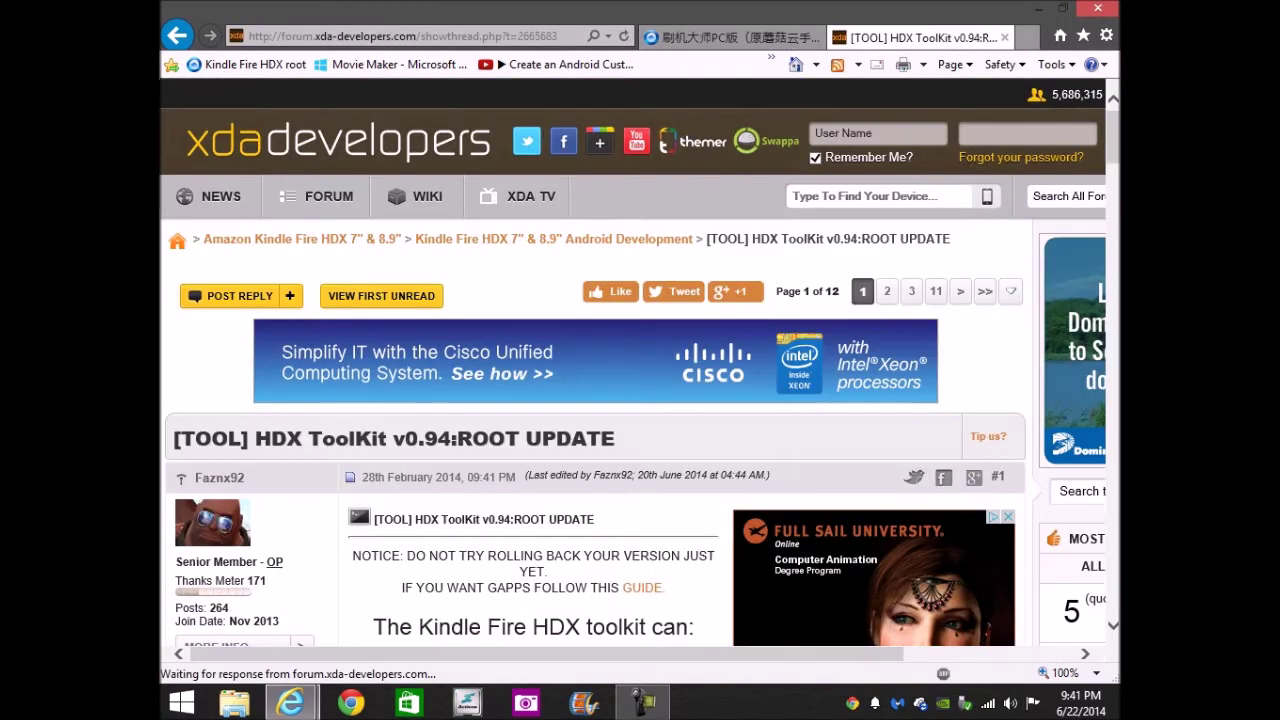
scroll(640, 400, "down", 2)
scroll(640, 400, "down", 4)
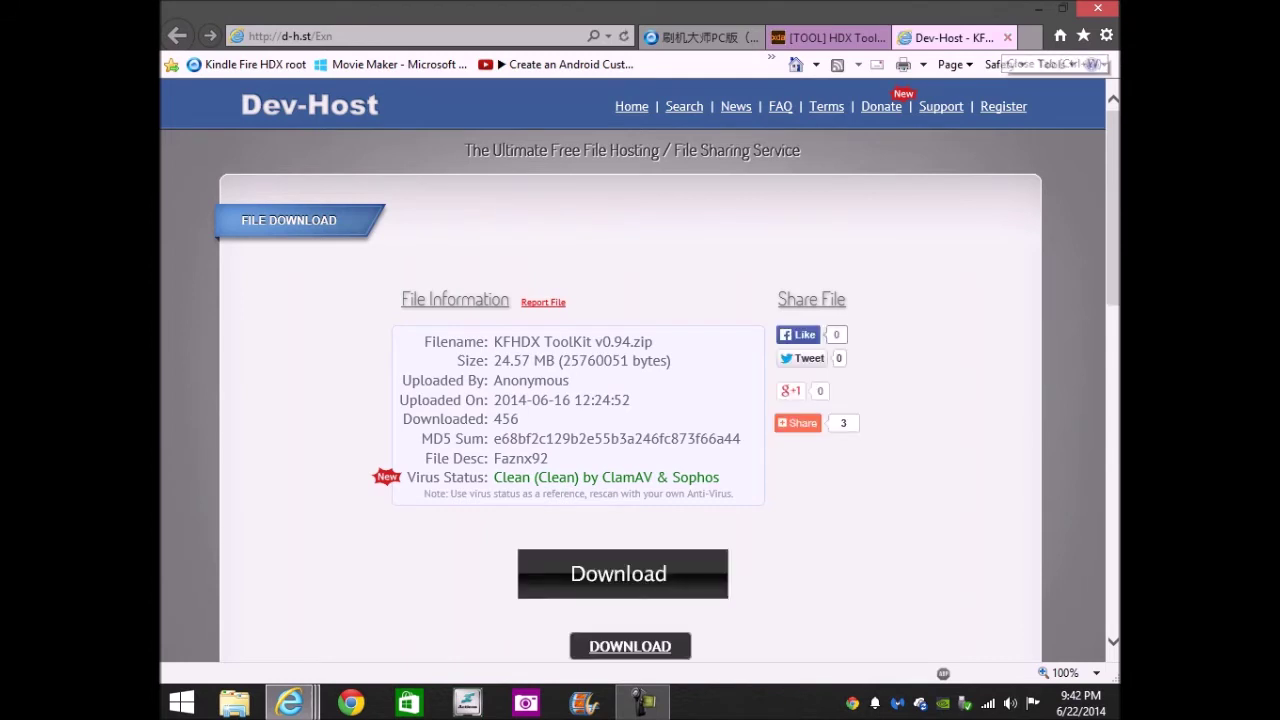
Step: Answer both Dev-Host leave-page warnings with Stay on this page, then scroll the download page
scroll(640, 370, "down", 3)
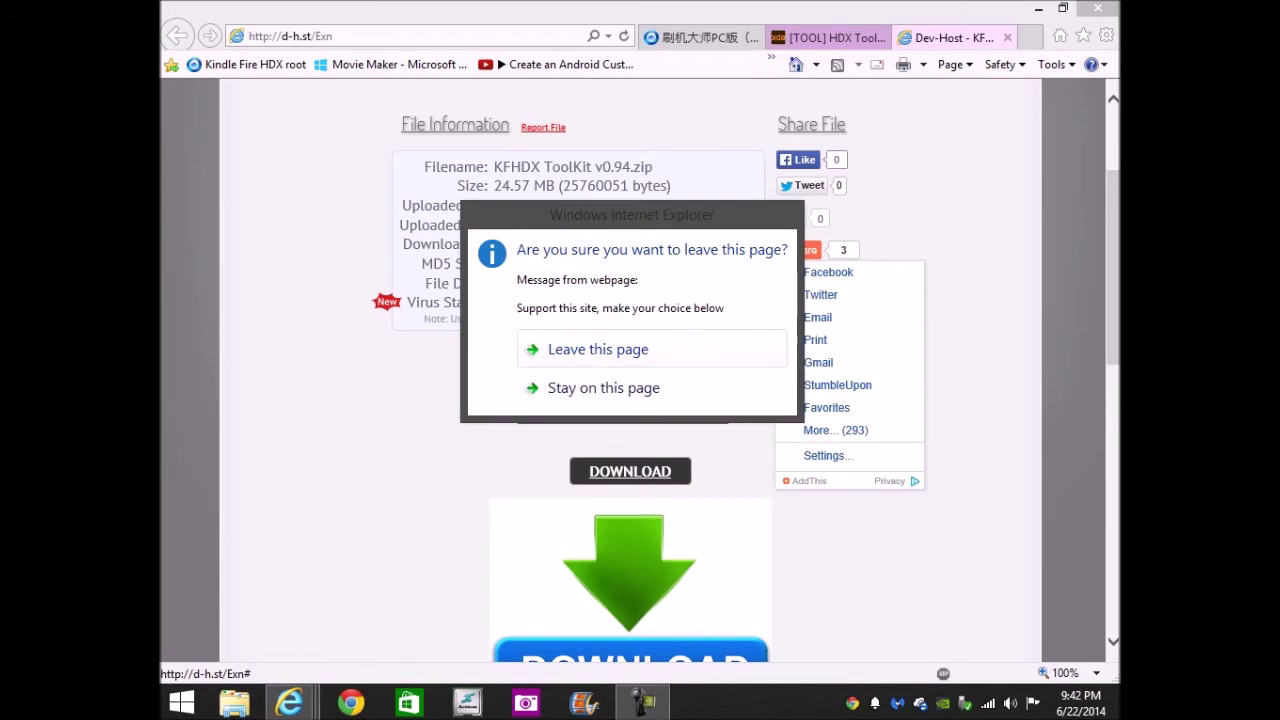
key("Tab")
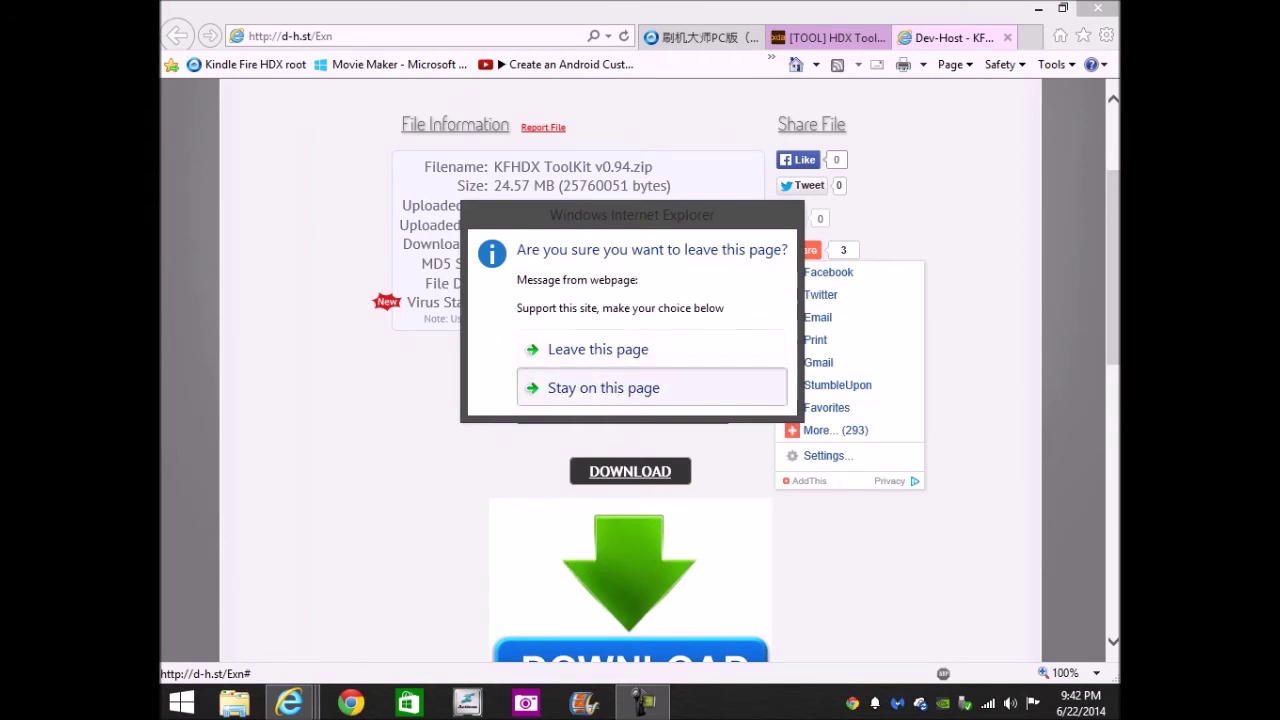
key("Return")
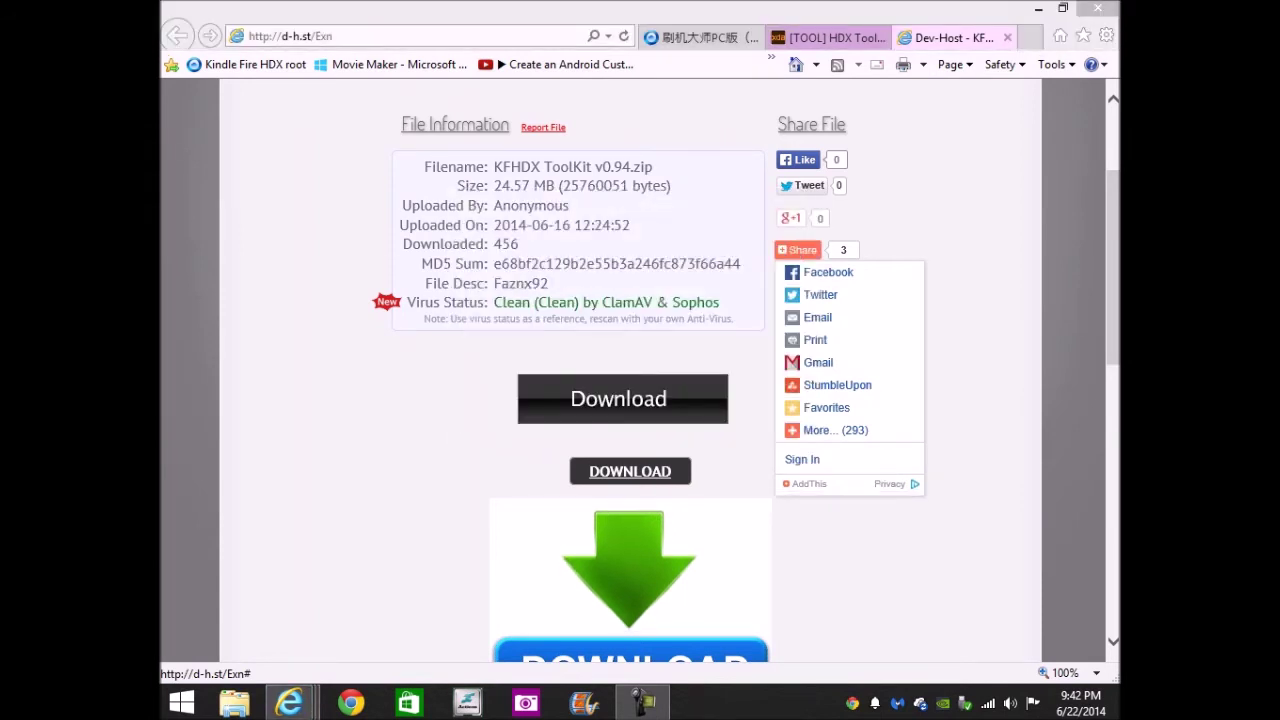
key("Tab")
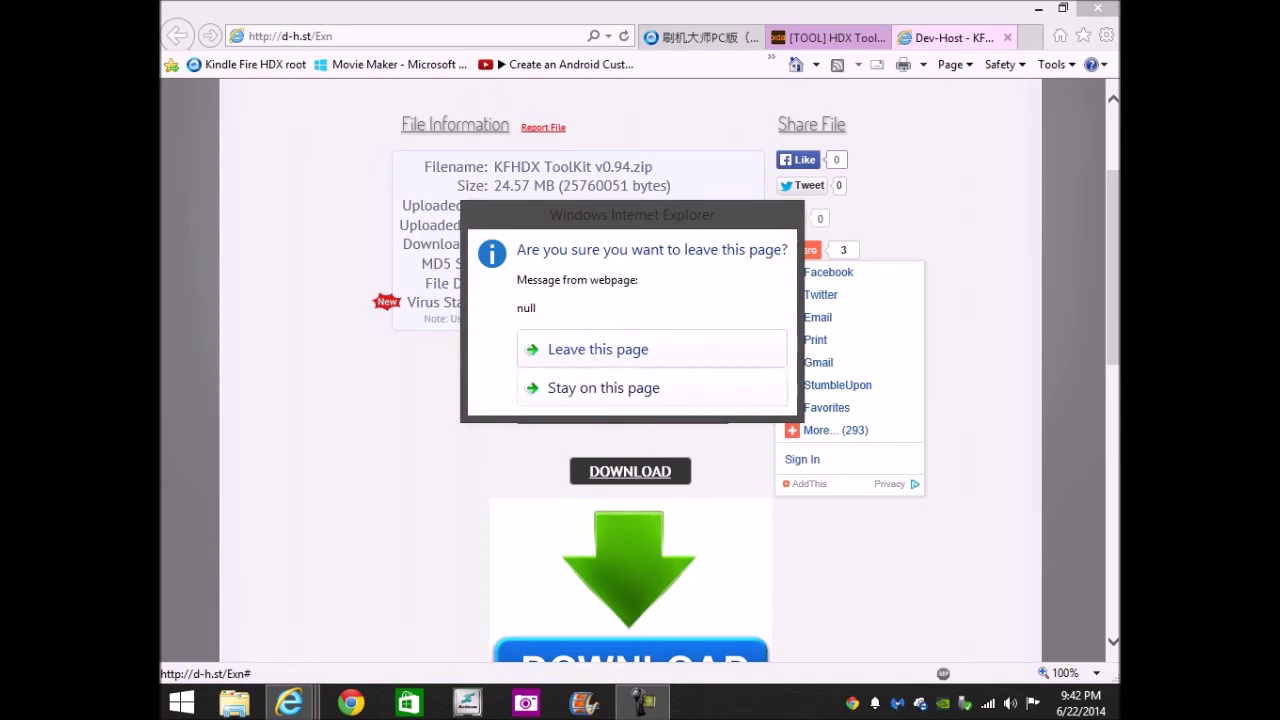
key("Return")
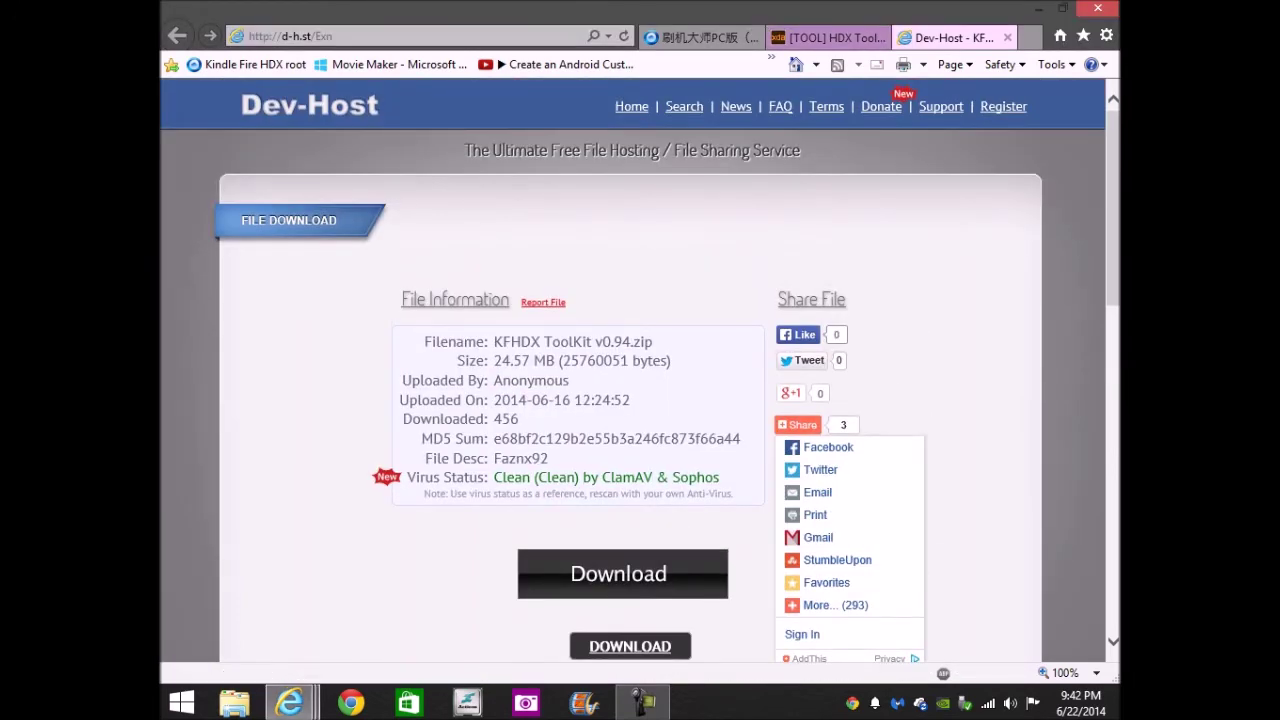
scroll(640, 400, "down", 2)
scroll(640, 400, "down", 2)
scroll(640, 400, "down", 3)
scroll(640, 400, "up", 4)
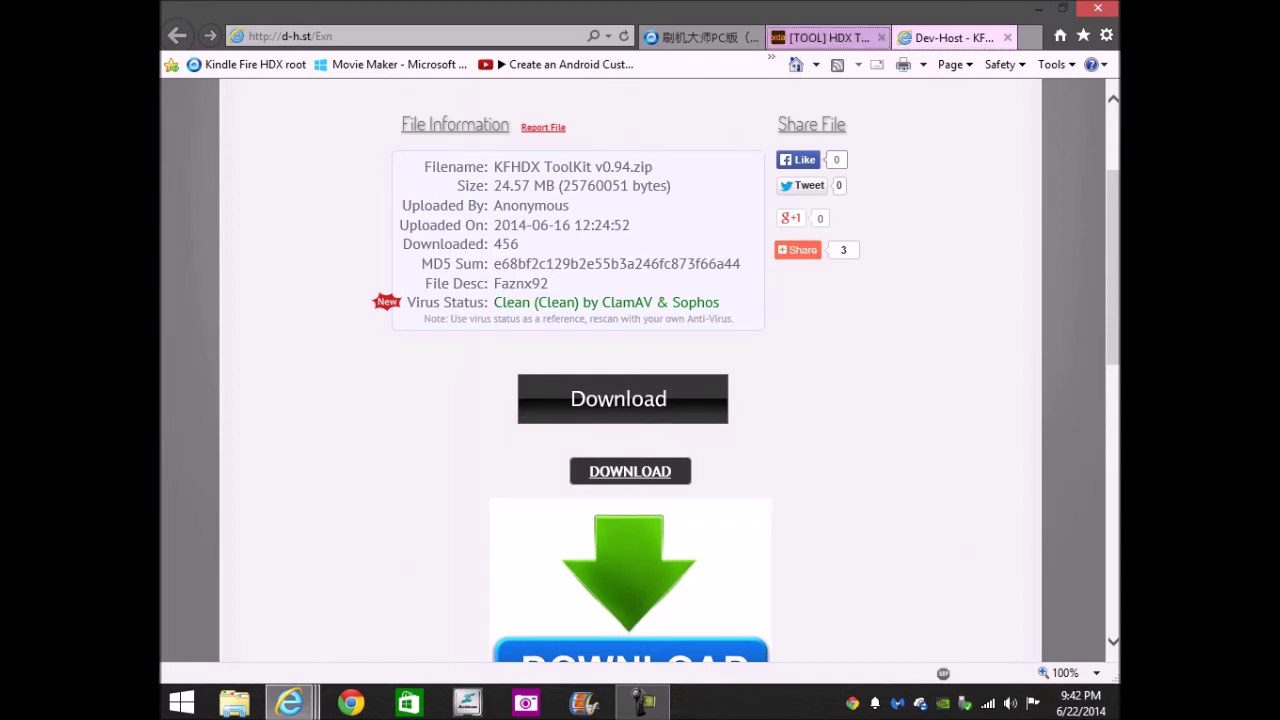
Step: Scroll the loading MEGA mirror page, then close Internet Explorer to show the desktop
scroll(830, 320, "down", 5)
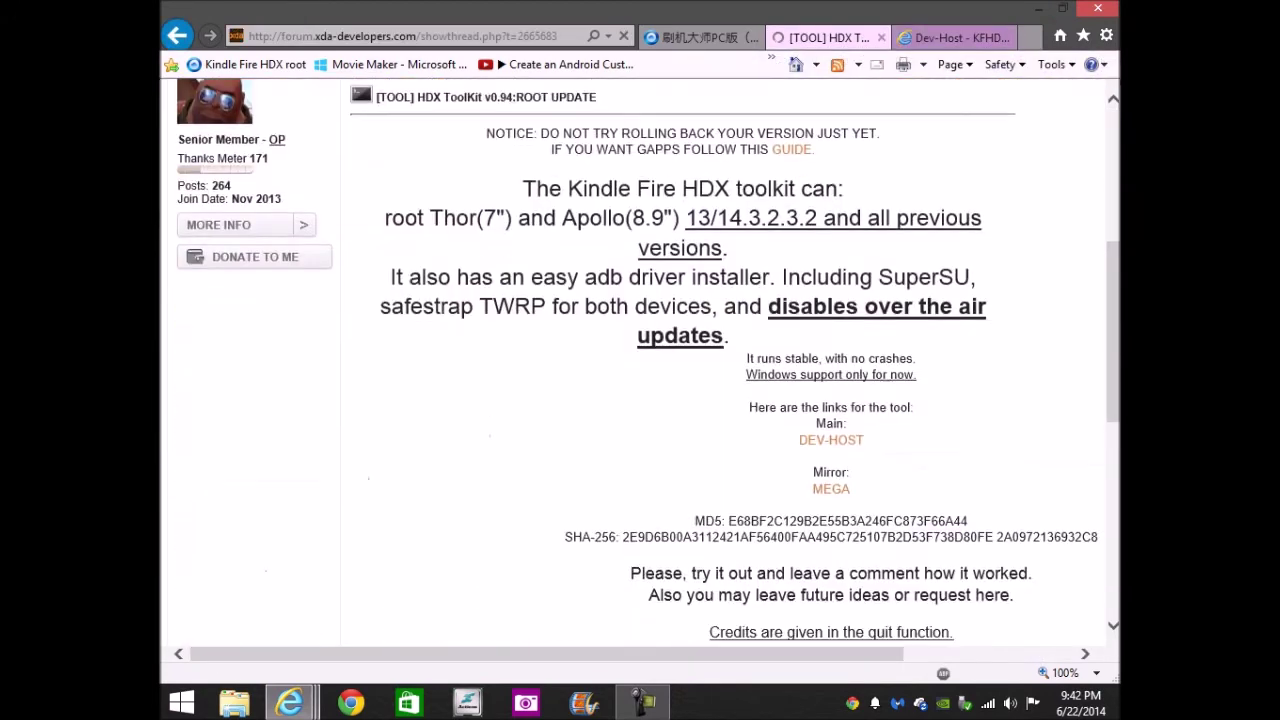
scroll(830, 320, "down", 2)
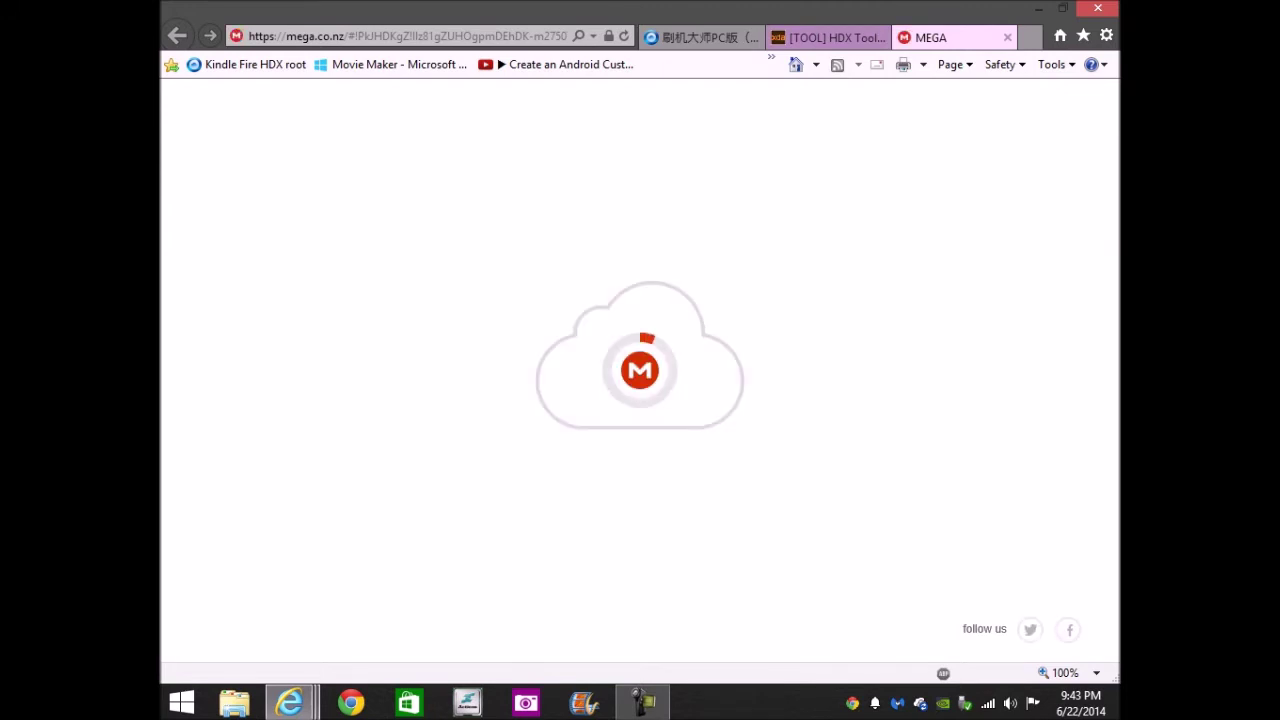
left_click(1098, 8)
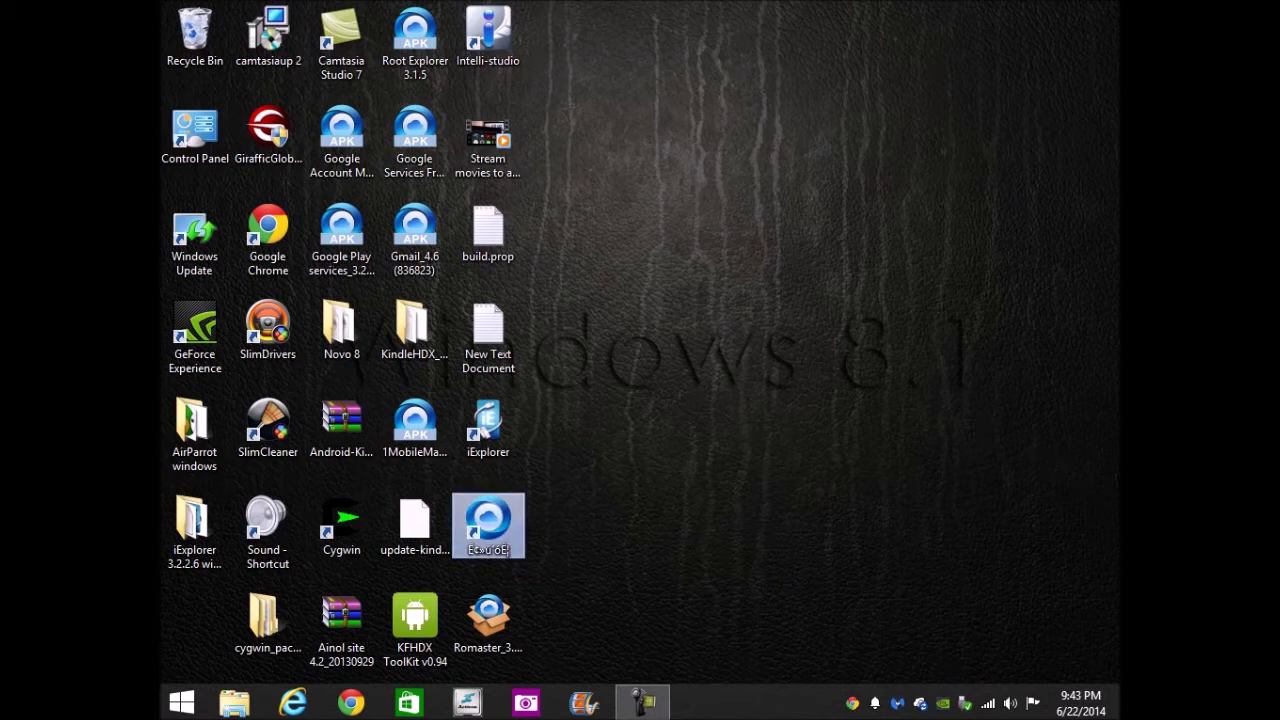
Step: Close the old 刷机大师 window, quick-install Romaster v3.4.4.7753 Beta, and launch it via 立即体验
double_click(488, 522)
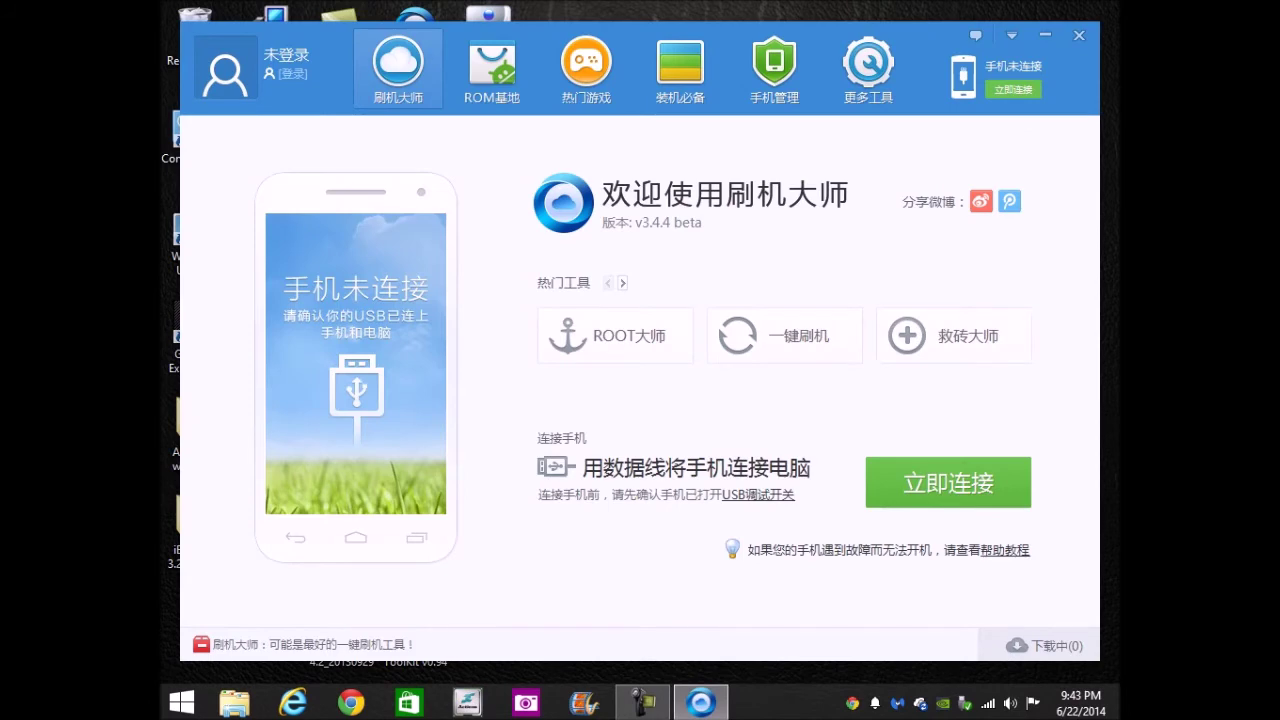
left_click(1079, 35)
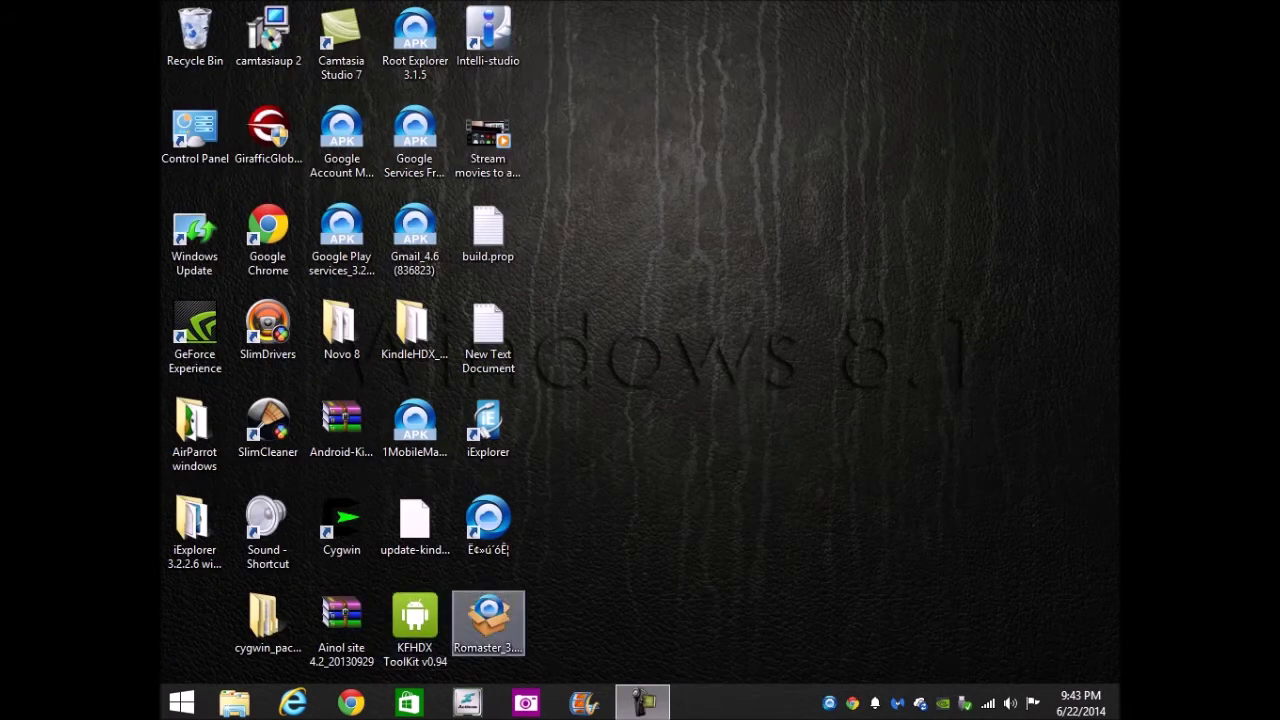
left_click(488, 622)
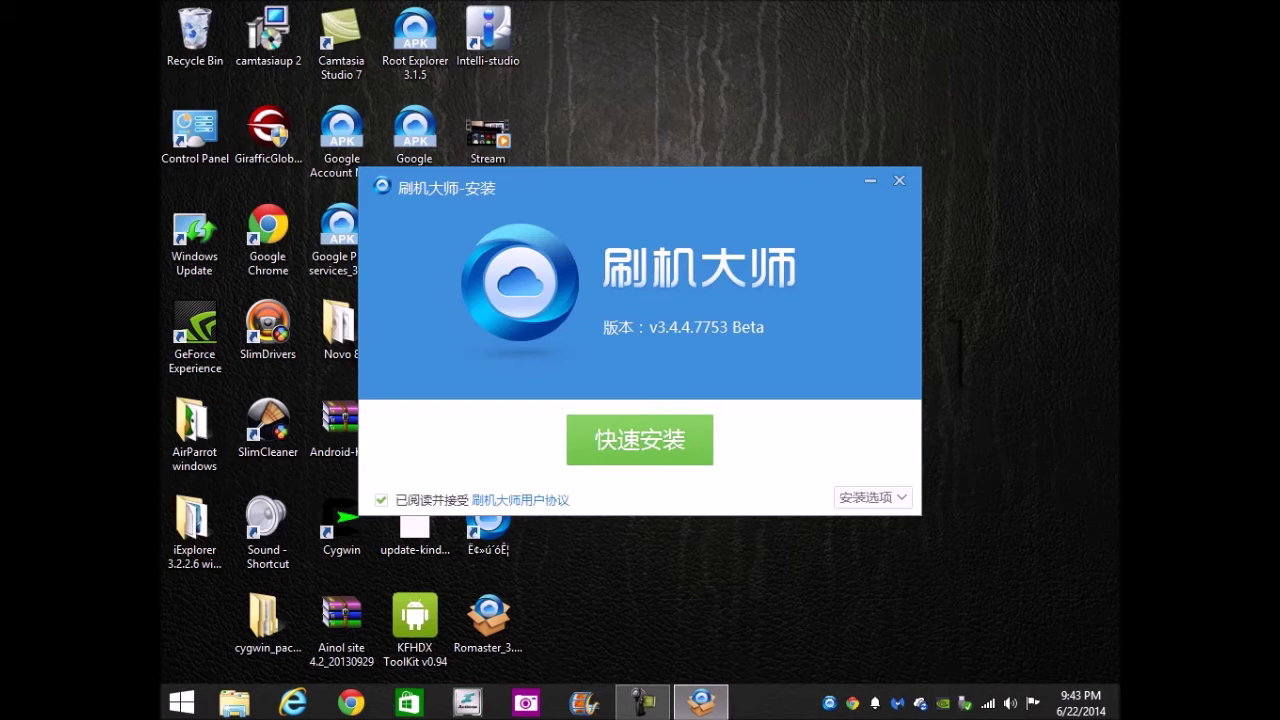
key("Return")
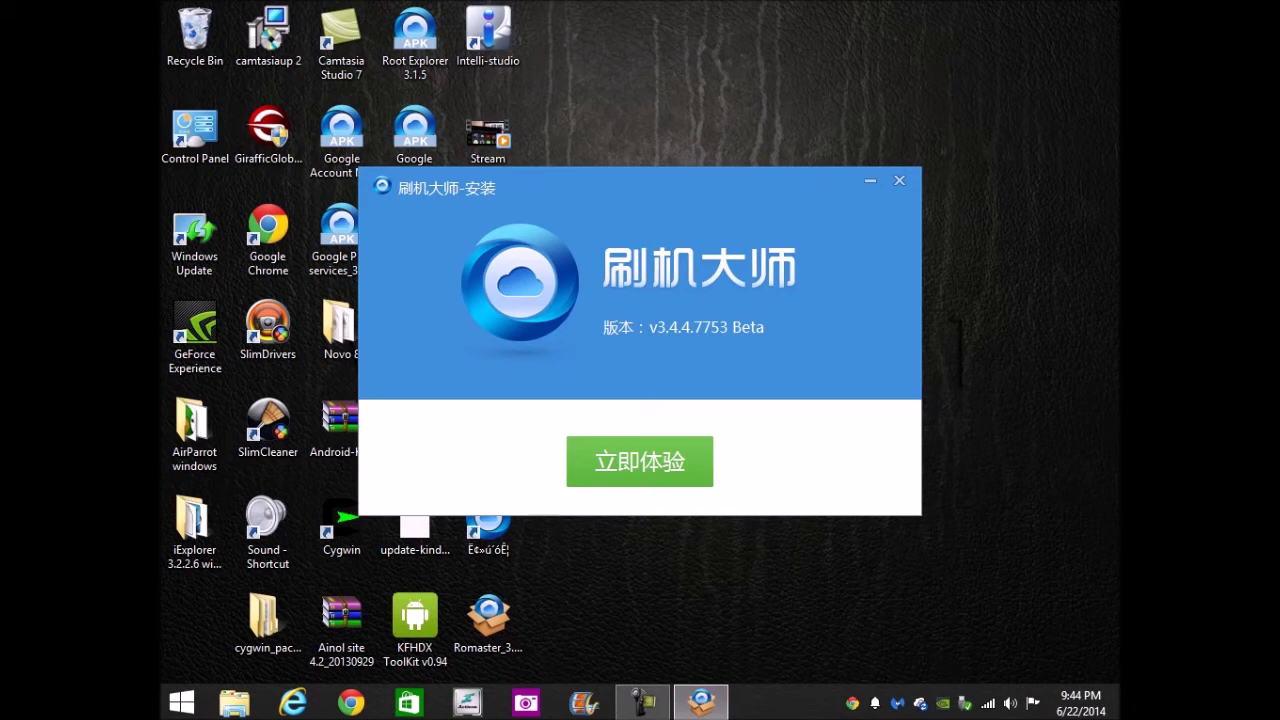
left_click(640, 461)
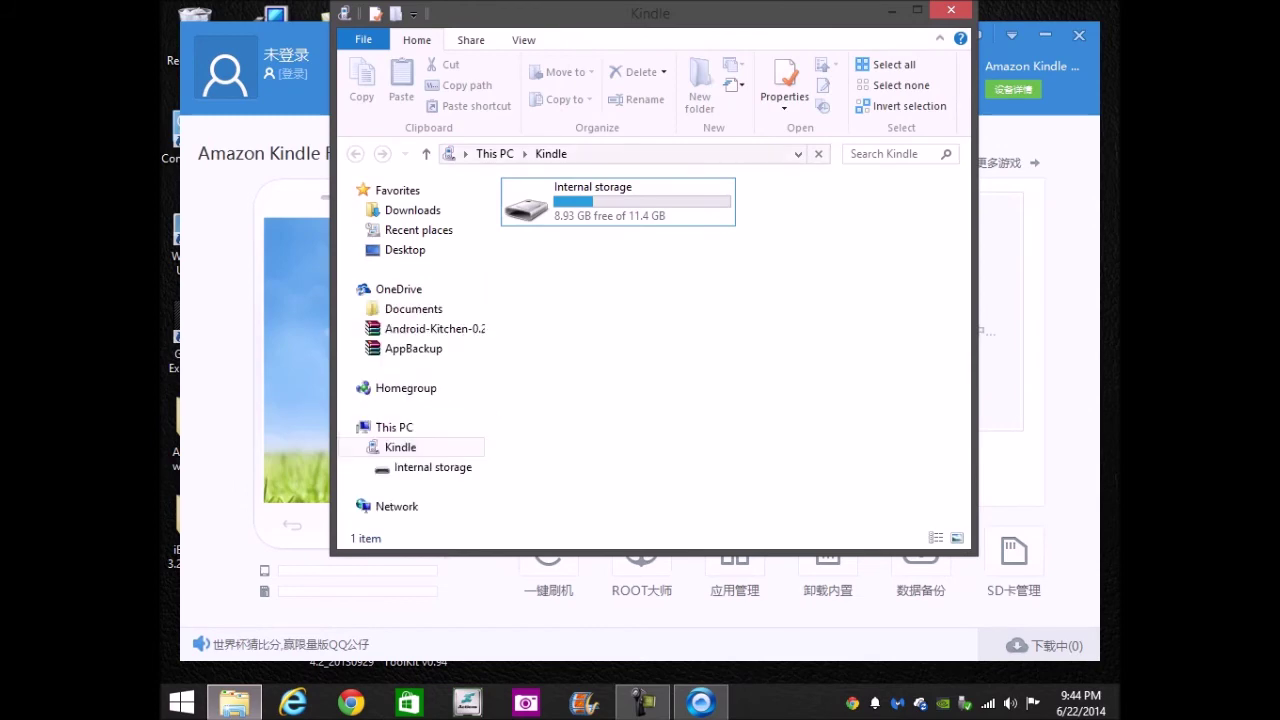
Step: Close the Kindle storage popup and show the 更多工具 (More Tools) page in 刷机大师
key("alt+F4")
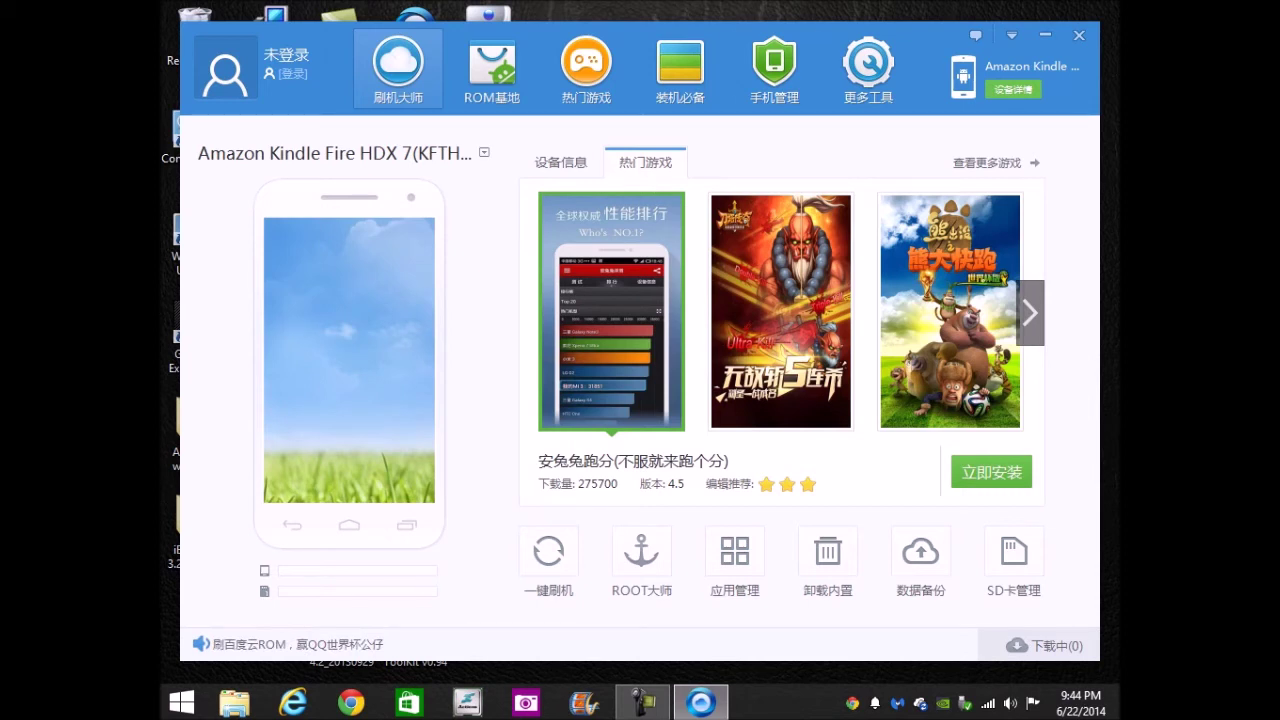
left_click(868, 68)
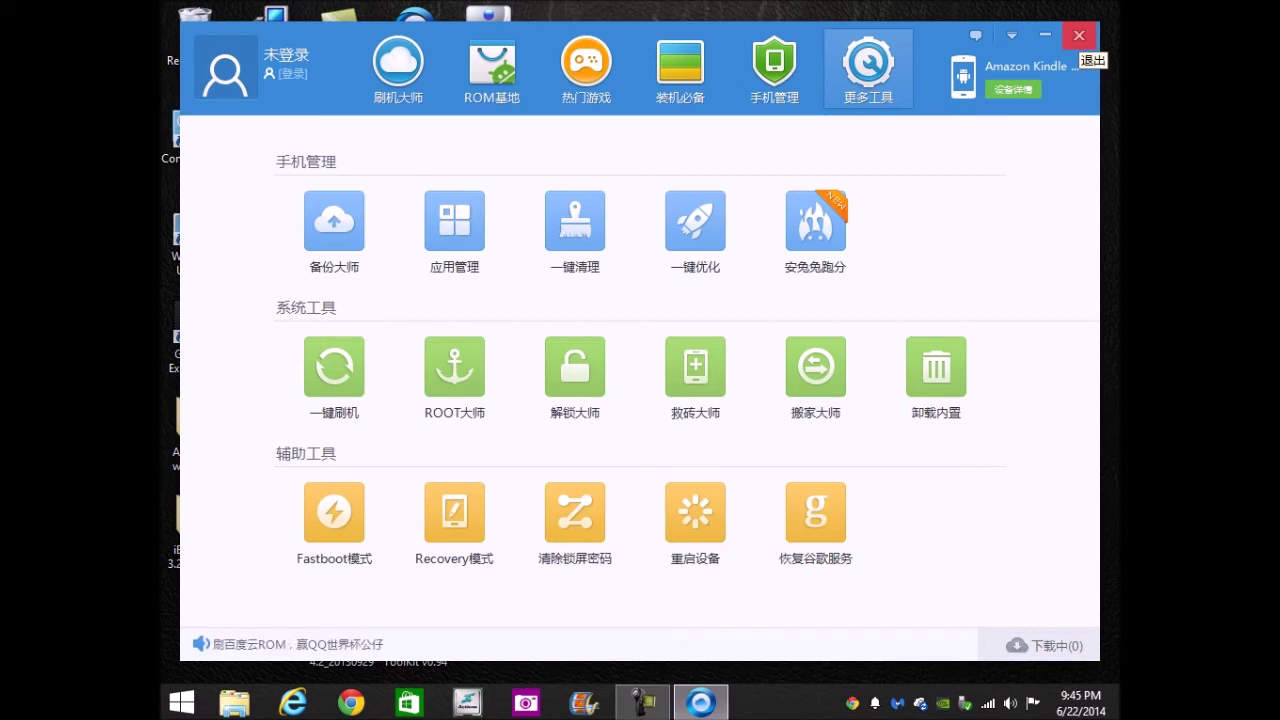
Step: Close Romaster and move the KFHDX ToolKit icon into open desktop space
left_click(1079, 36)
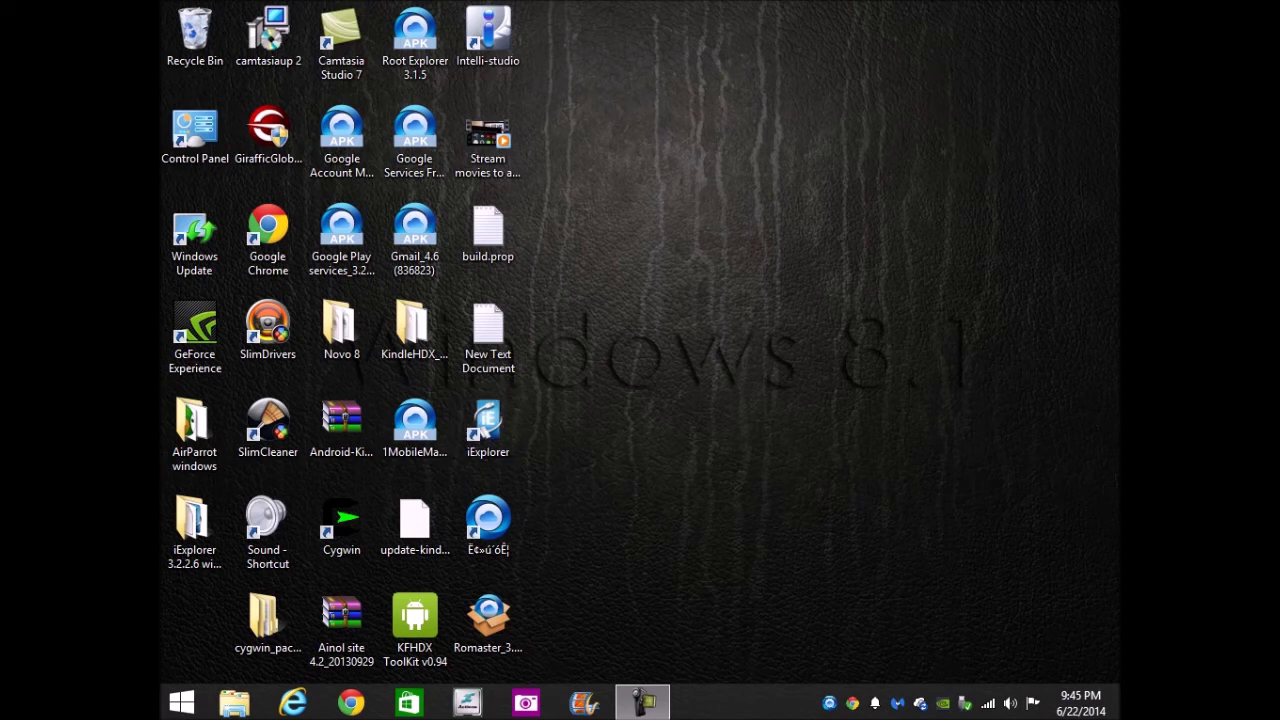
left_click_drag(415, 620, 635, 240)
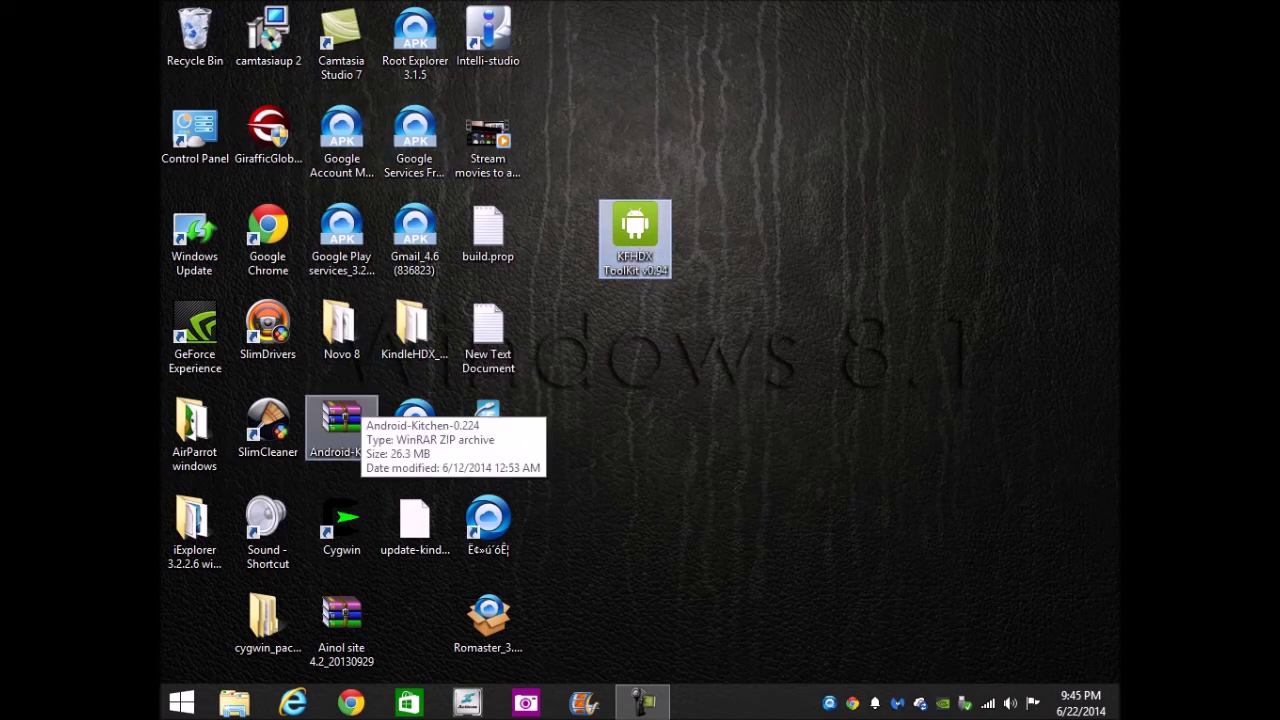
left_click(341, 430)
left_click(341, 625)
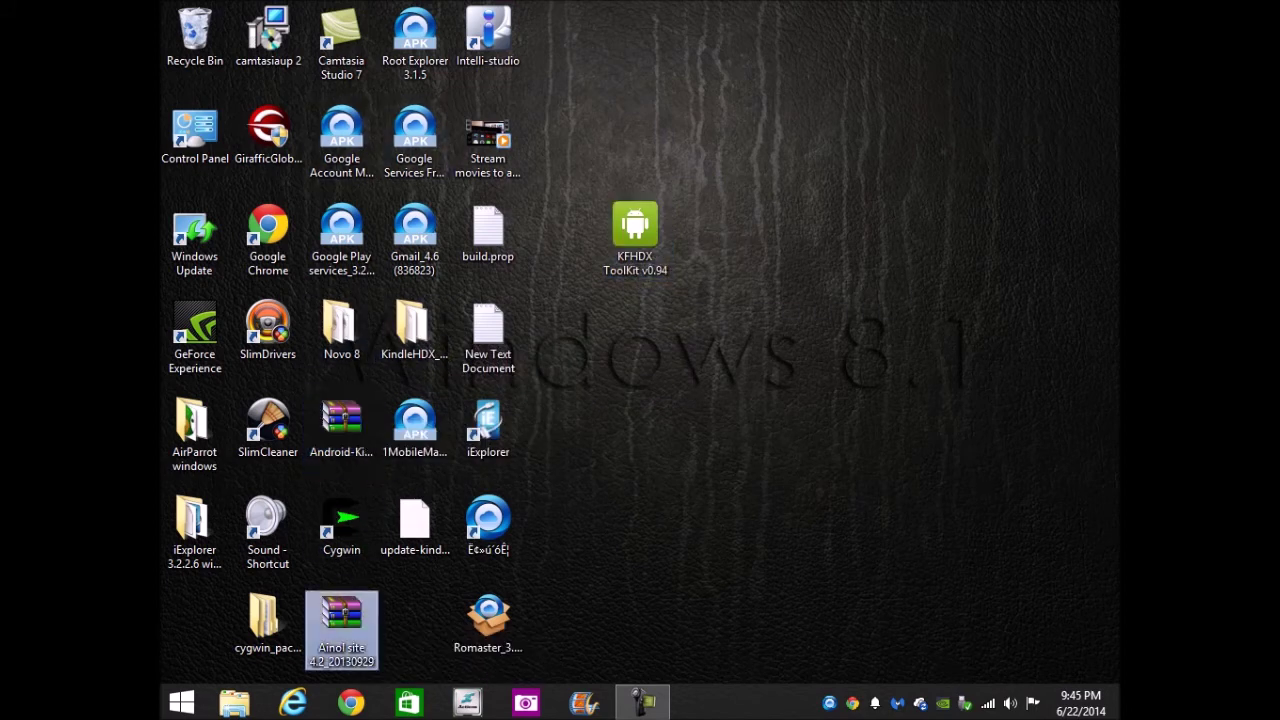
left_click(341, 430)
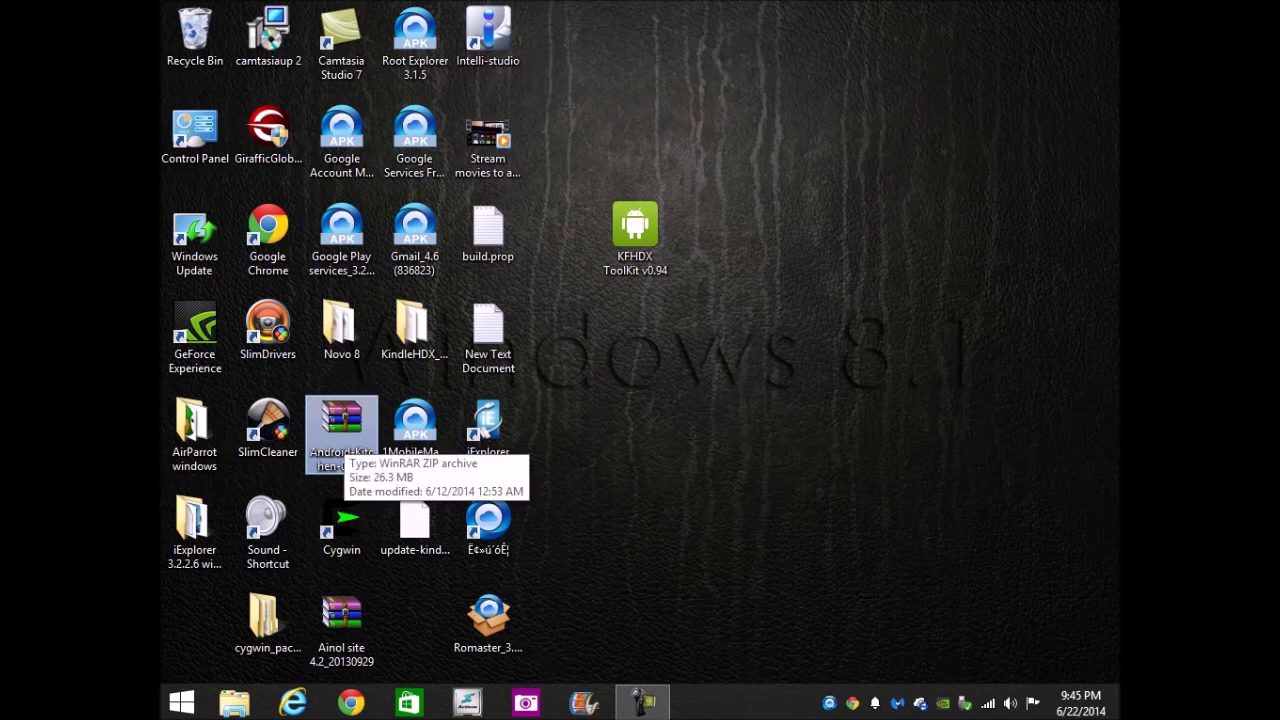
Step: Inspect the Android-Kitchen-0.224 folder inside the zip in WinRAR, then close WinRAR
left_click(488, 232)
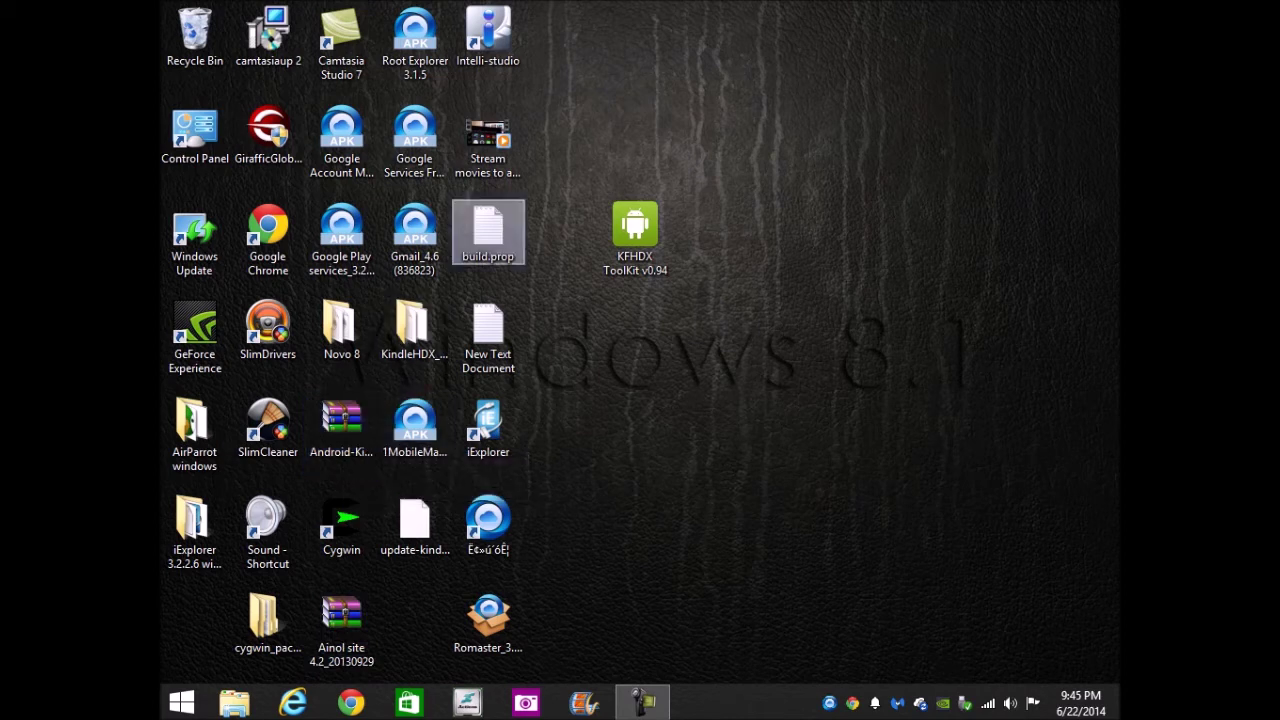
double_click(341, 430)
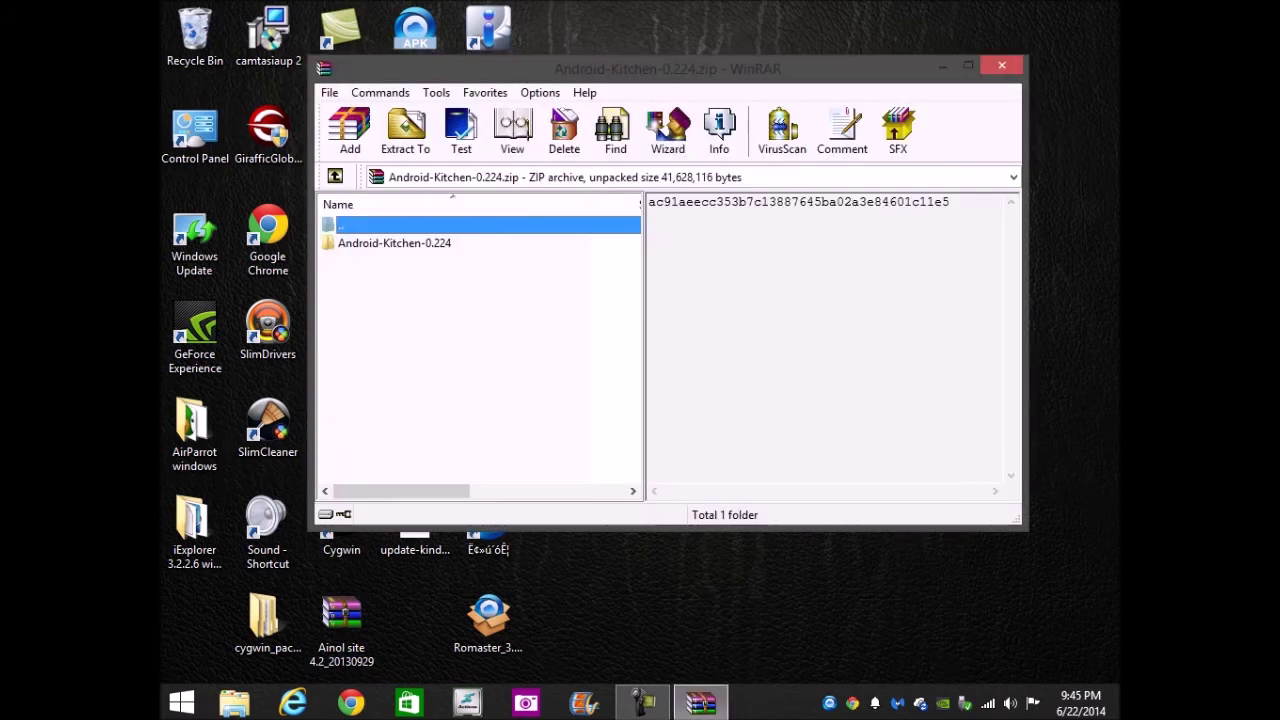
double_click(394, 243)
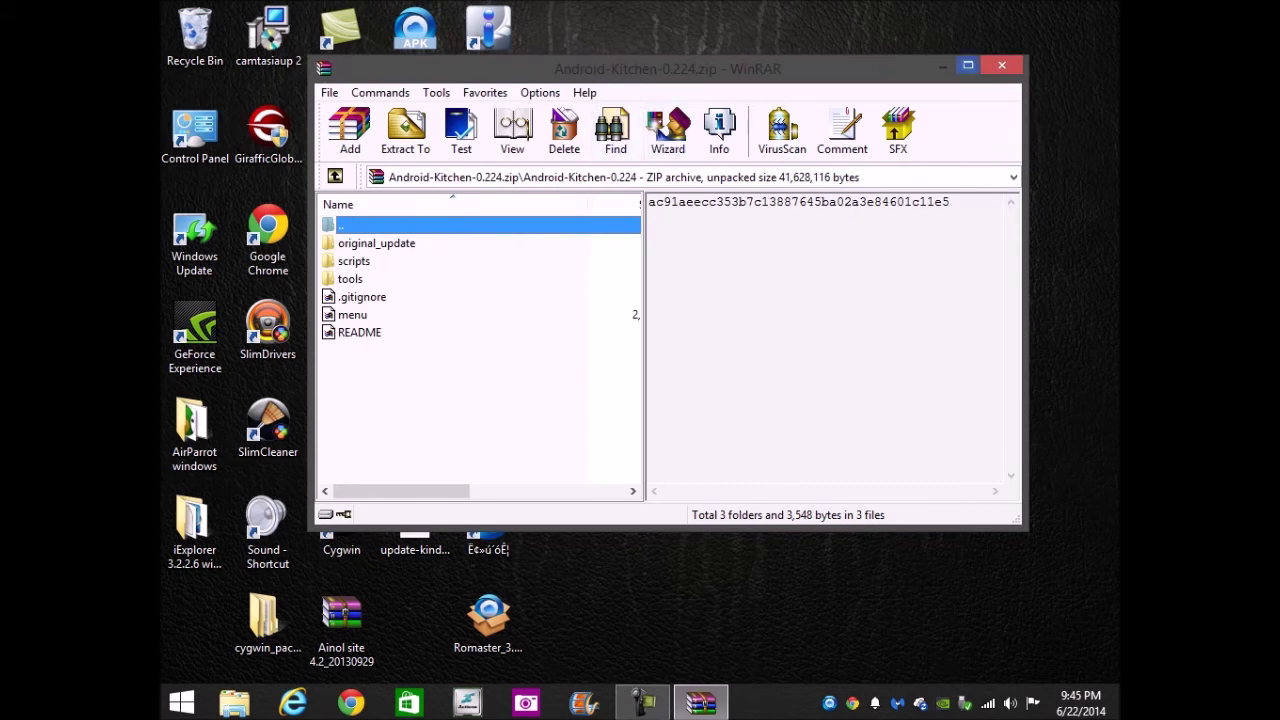
left_click(1001, 65)
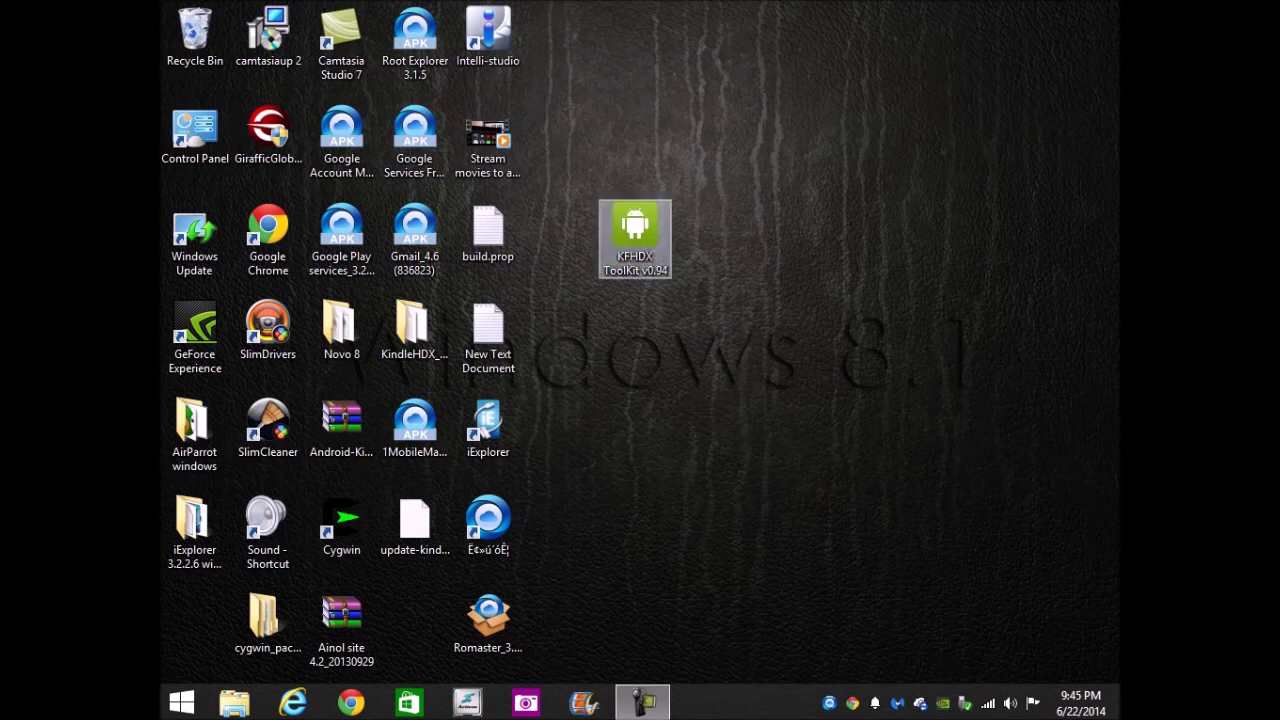
left_click_drag(635, 230, 782, 135)
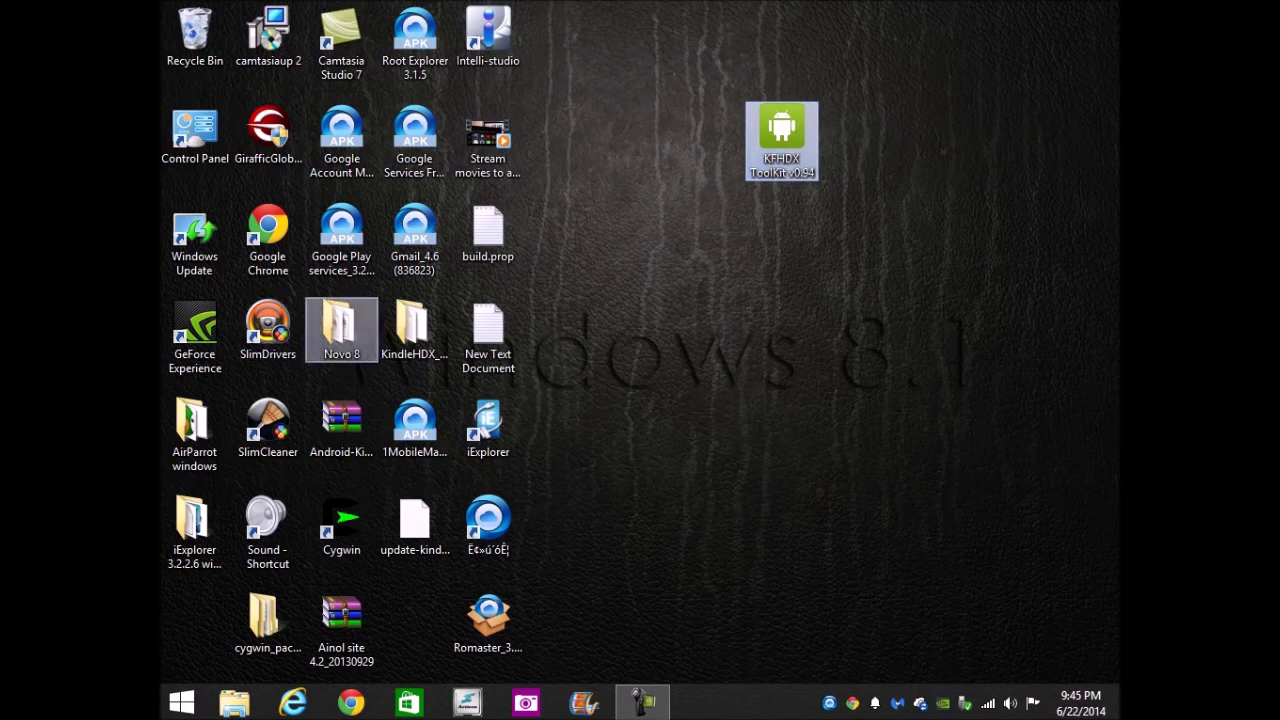
Step: Review the KindleHDX_7_root_auto folder, including the Kindle Fire ADB drivers, then close it
double_click(413, 325)
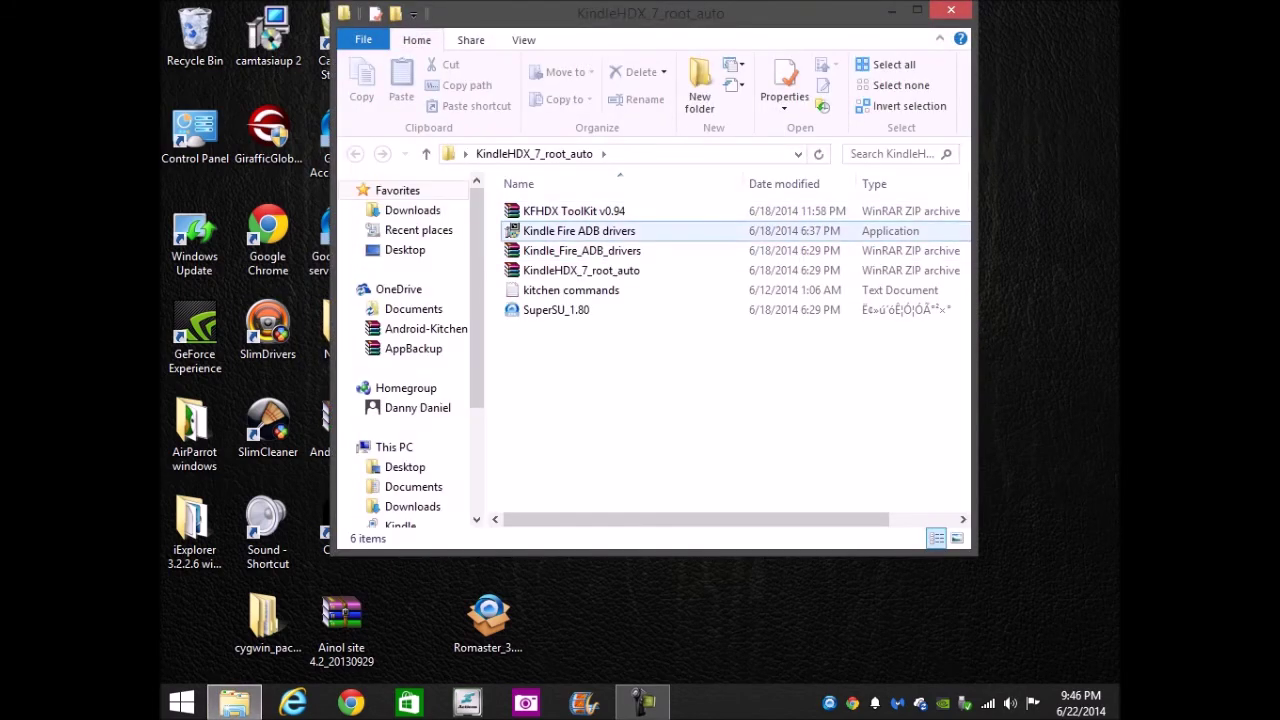
left_click(580, 231)
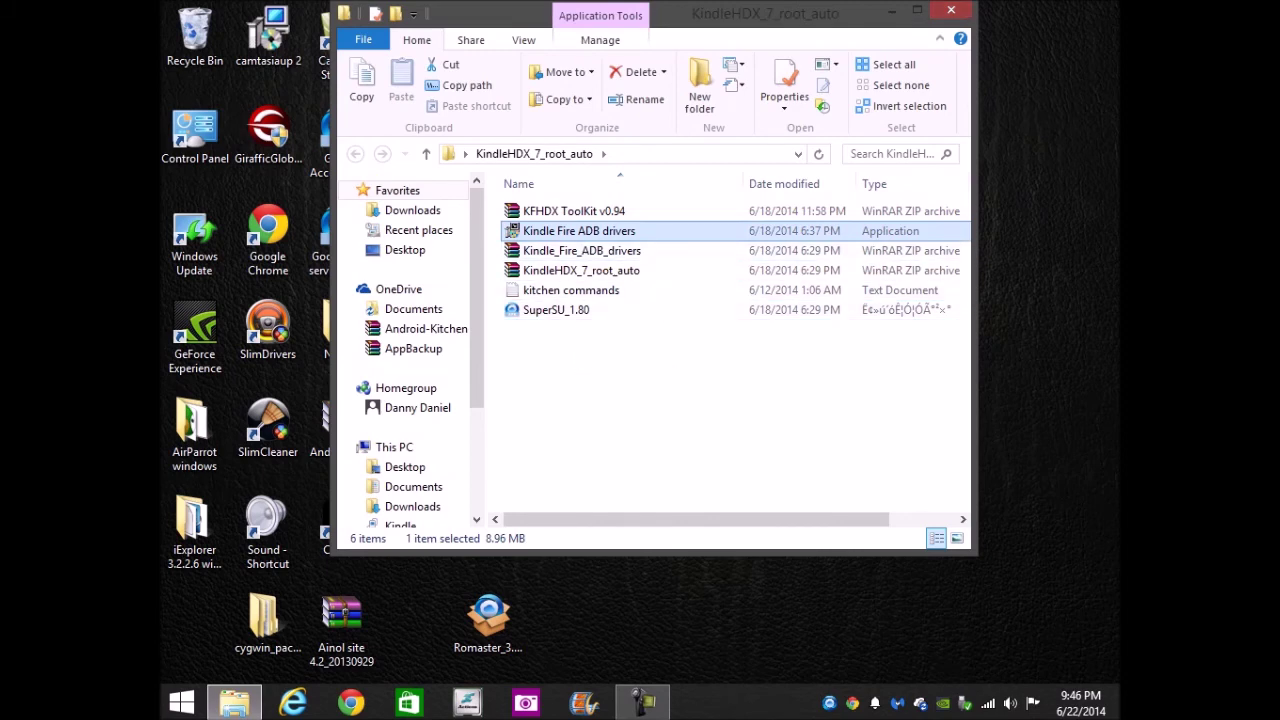
left_click(951, 10)
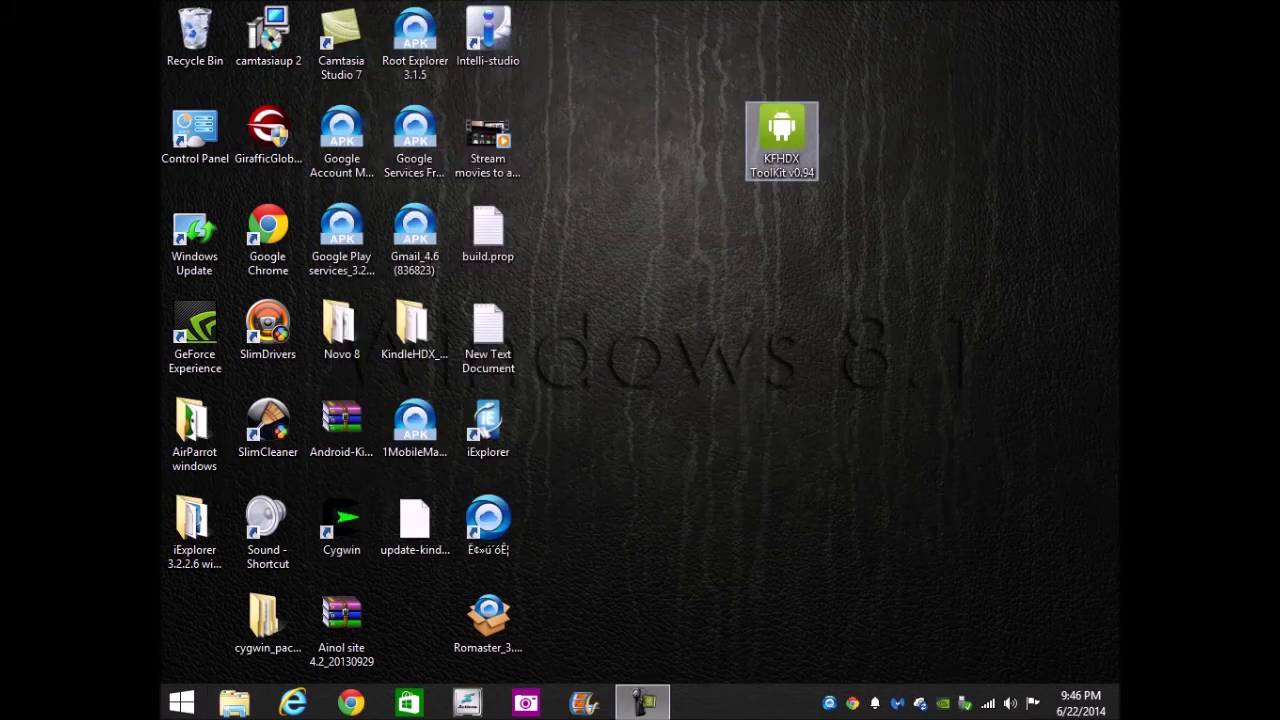
mouse_move(780, 135)
left_mouse_down()
mouse_move(806, 151)
mouse_move(708, 238)
left_mouse_up()
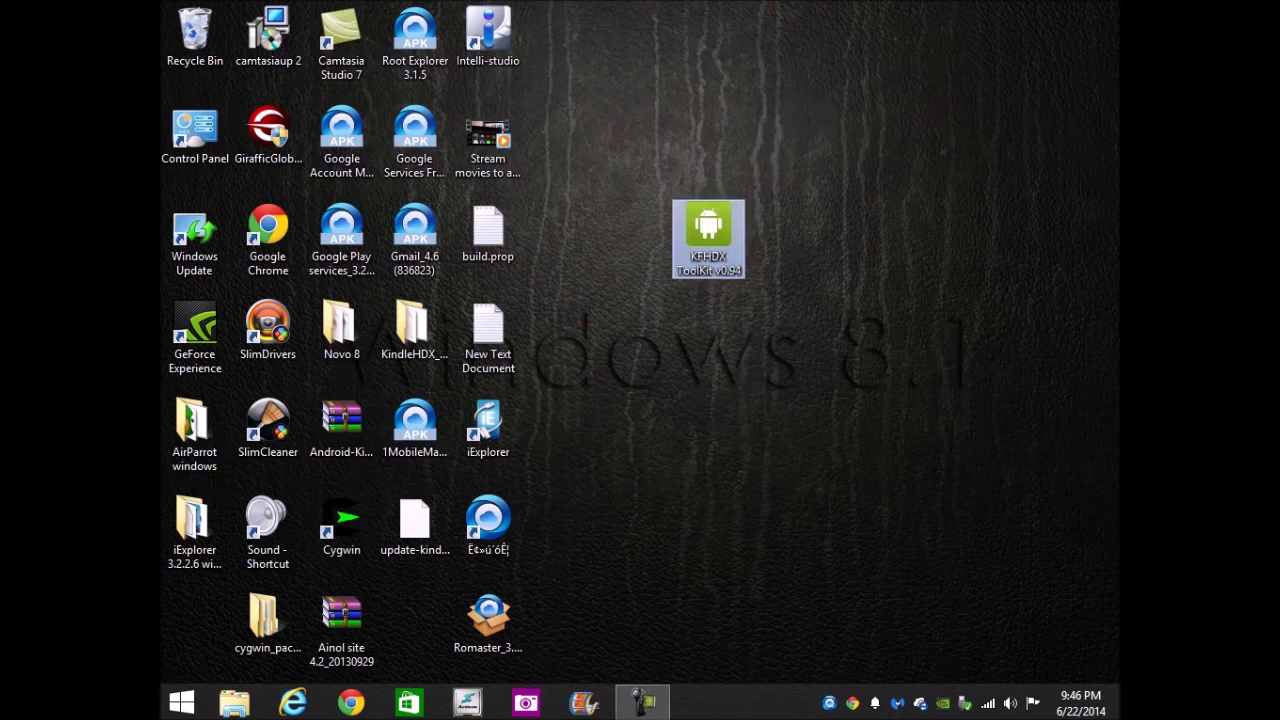
right_click(716, 222)
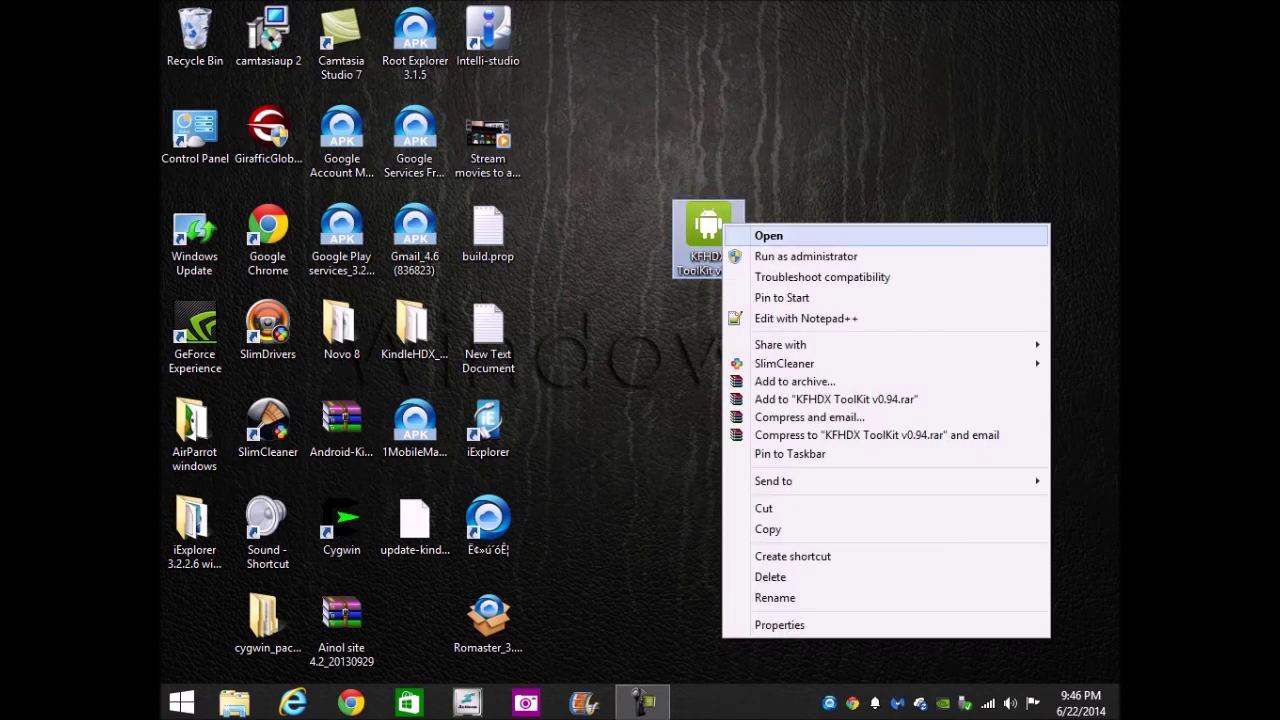
Step: Launch KFHDX ToolKit v0.94, accept the disclaimer, and choose option 4, Disable OTA Update
left_click(745, 236)
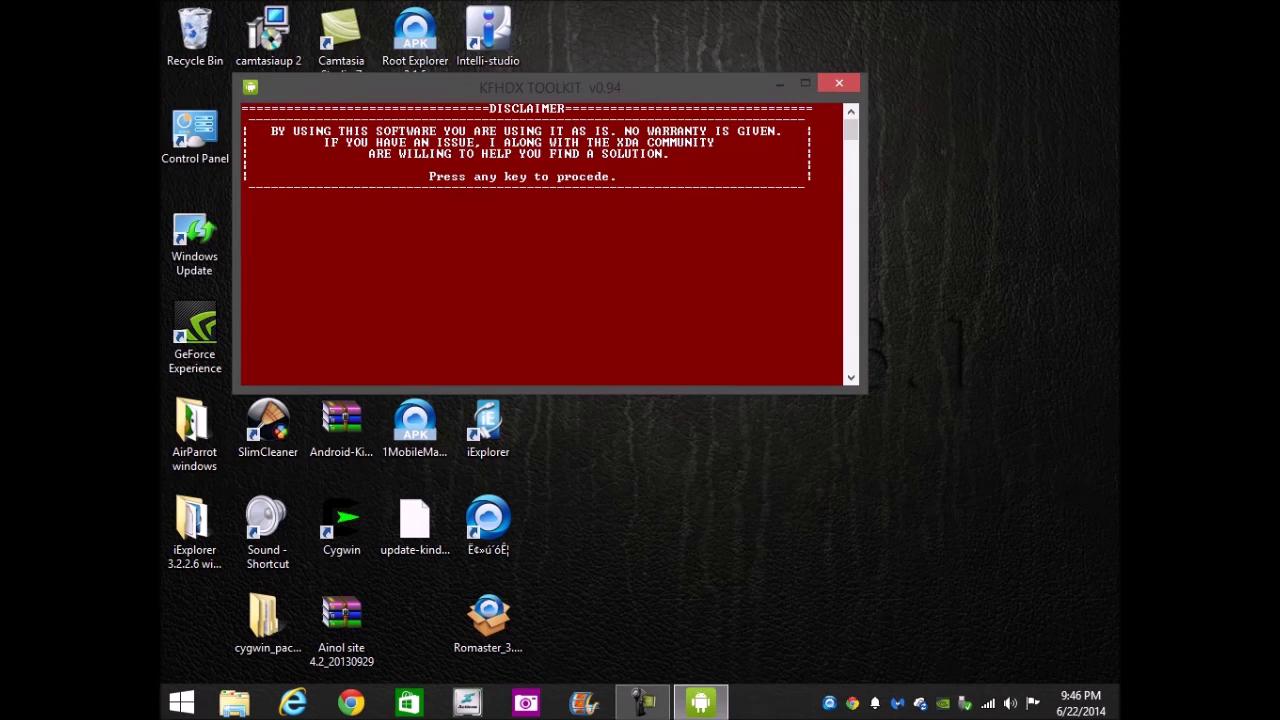
key("Return")
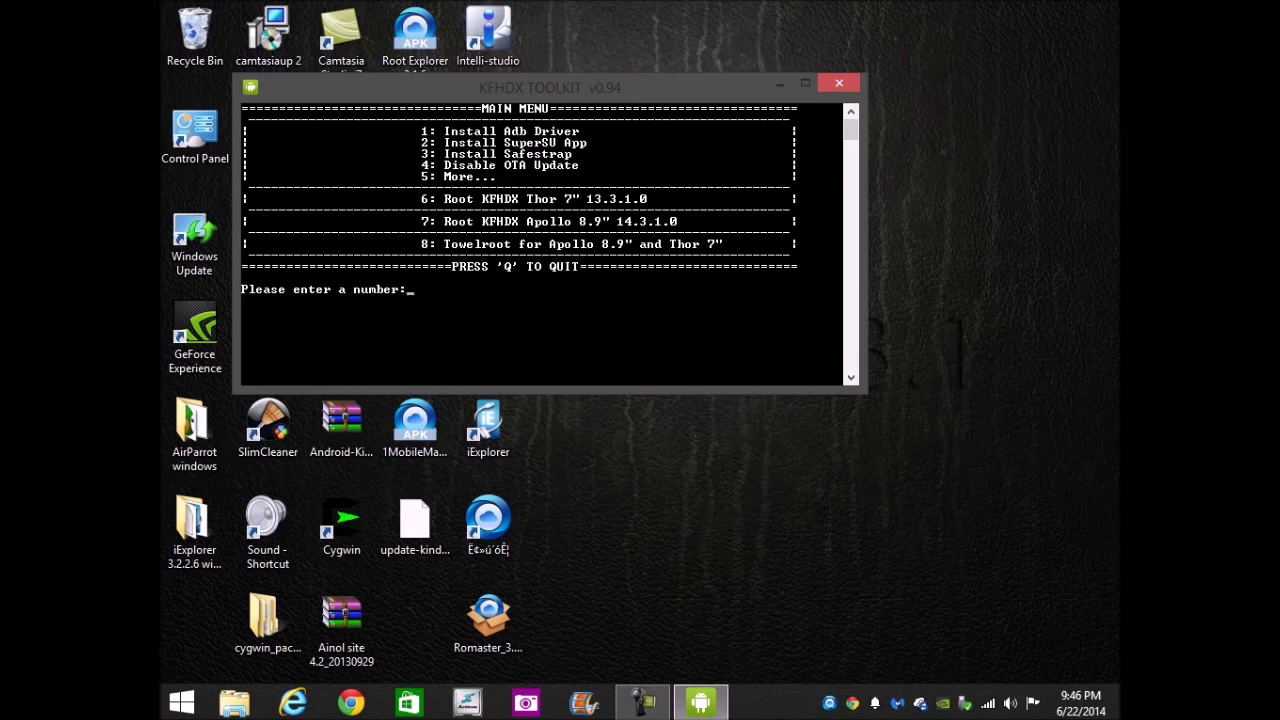
type("4")
Step: Close the KFHDX ToolKit console and restore the Camtasia Recorder window
left_click(839, 83)
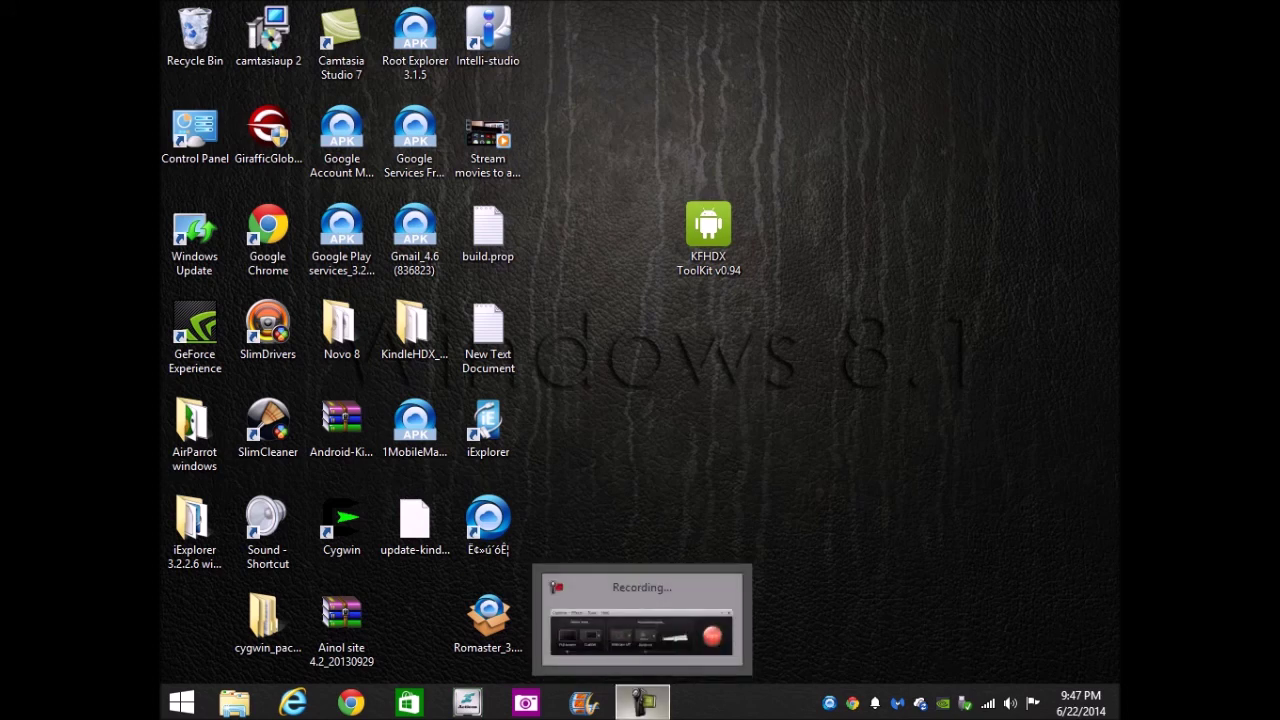
left_click(642, 703)
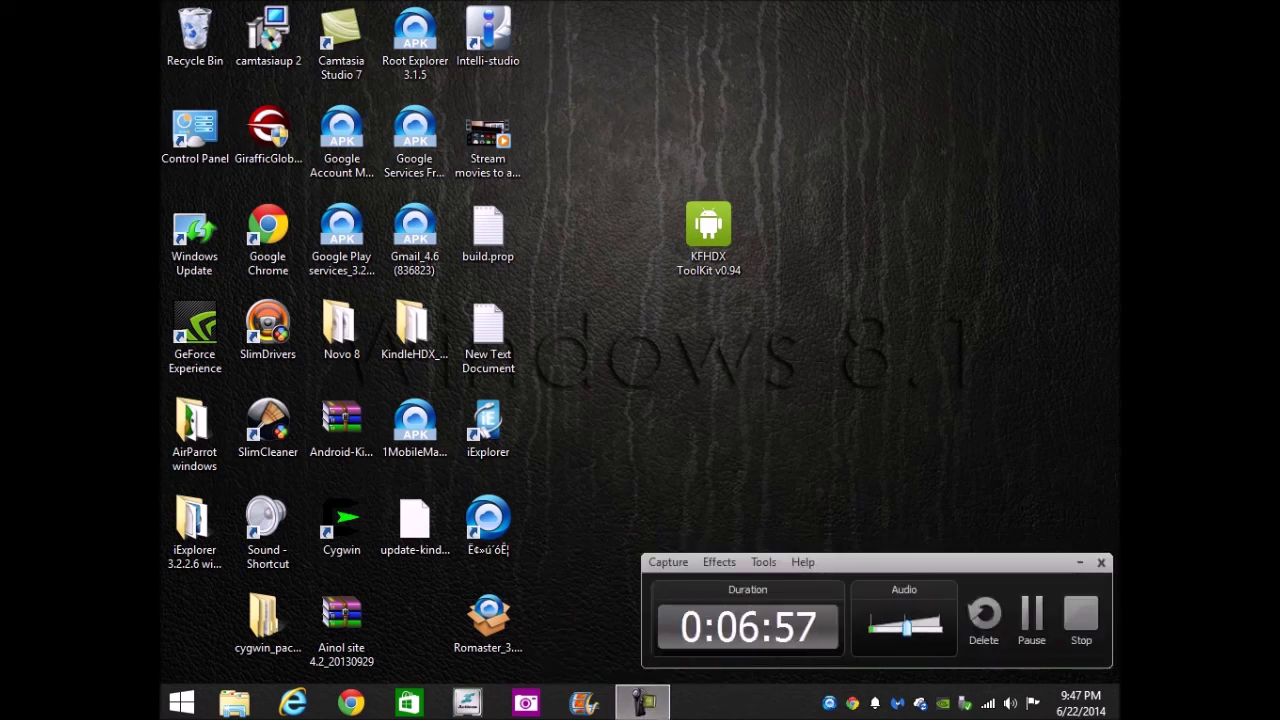